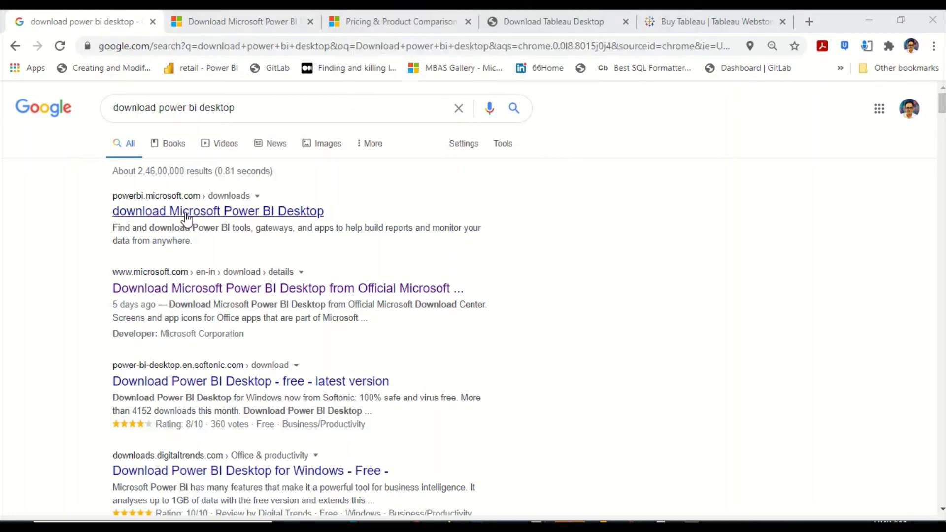
# Step: Download the 64-bit PBIDesktopSetup_x64.exe (328.1 MB) installer from the Power BI Desktop download page
pyautogui.click(190, 20)
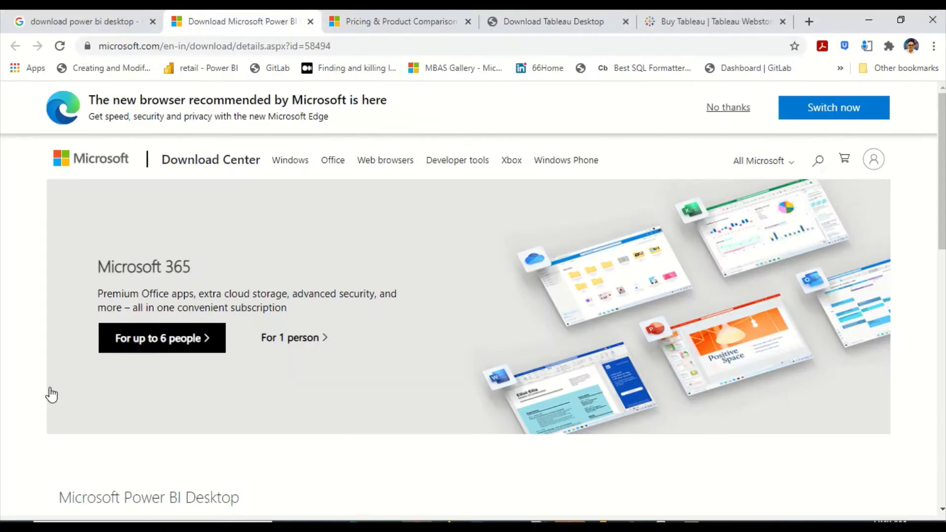
pyautogui.scroll(-3, 49, 390)
pyautogui.scroll(-1, 53, 386)
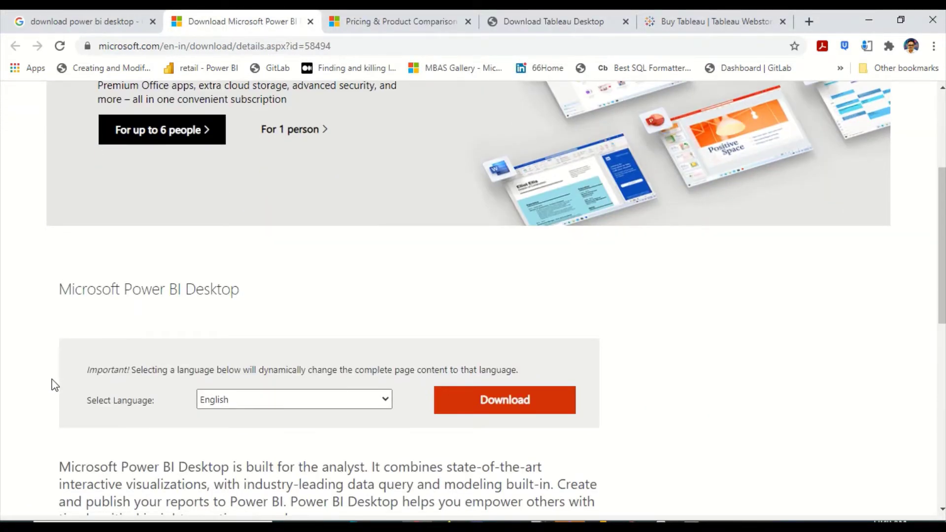
pyautogui.scroll(-2, 56, 384)
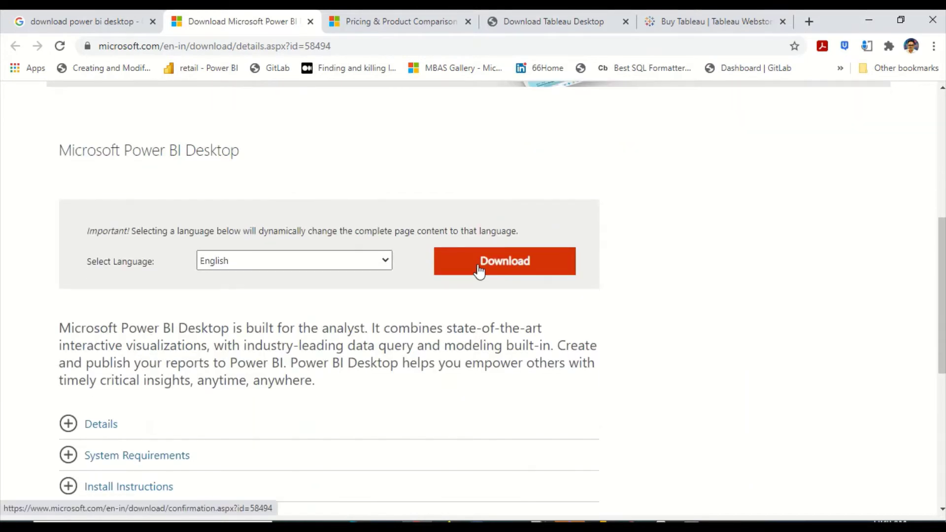
pyautogui.scroll(-1, 399, 308)
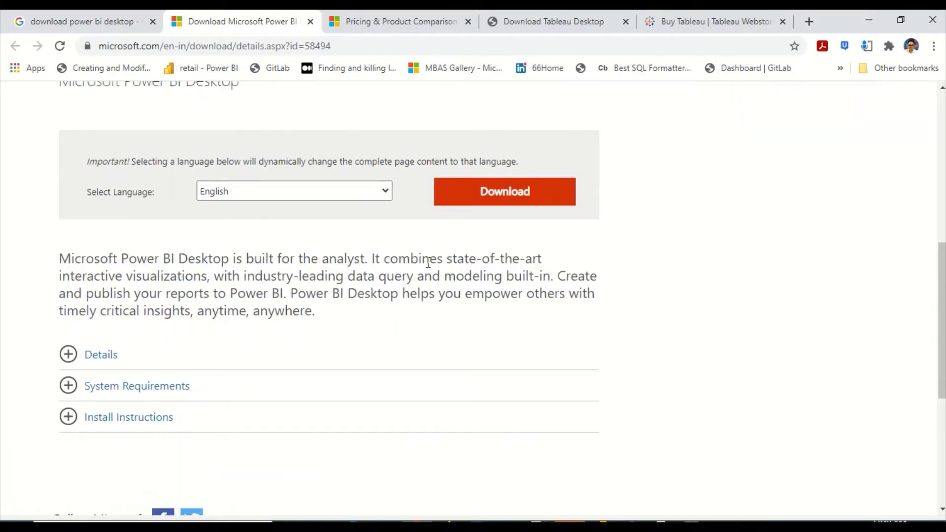
pyautogui.click(486, 200)
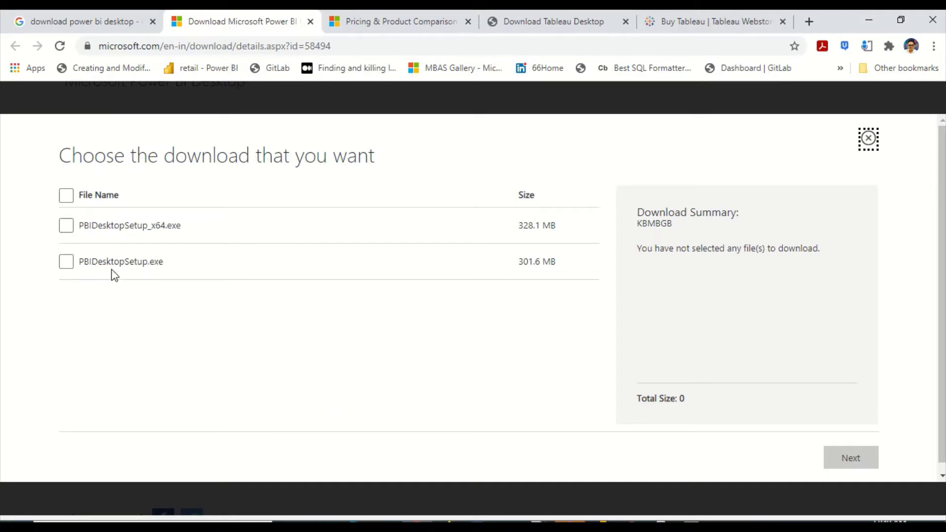
pyautogui.click(67, 227)
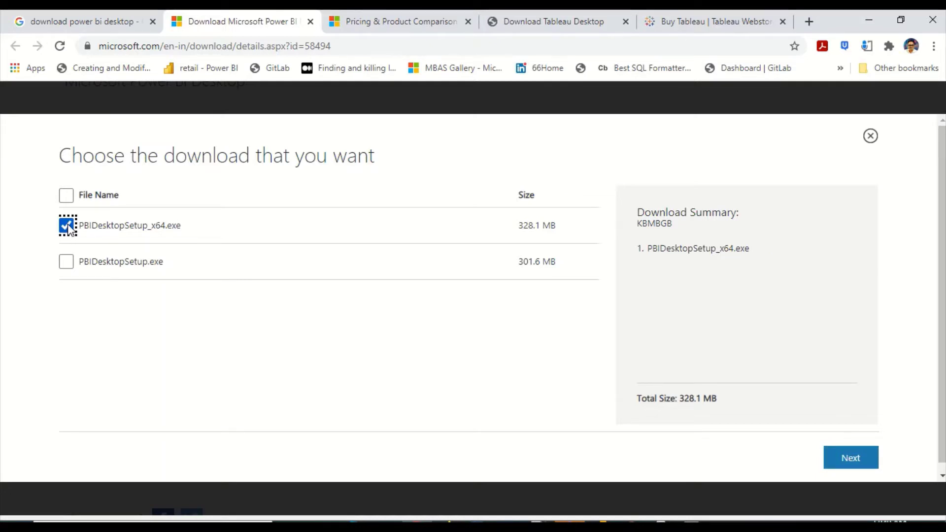
pyautogui.click(833, 461)
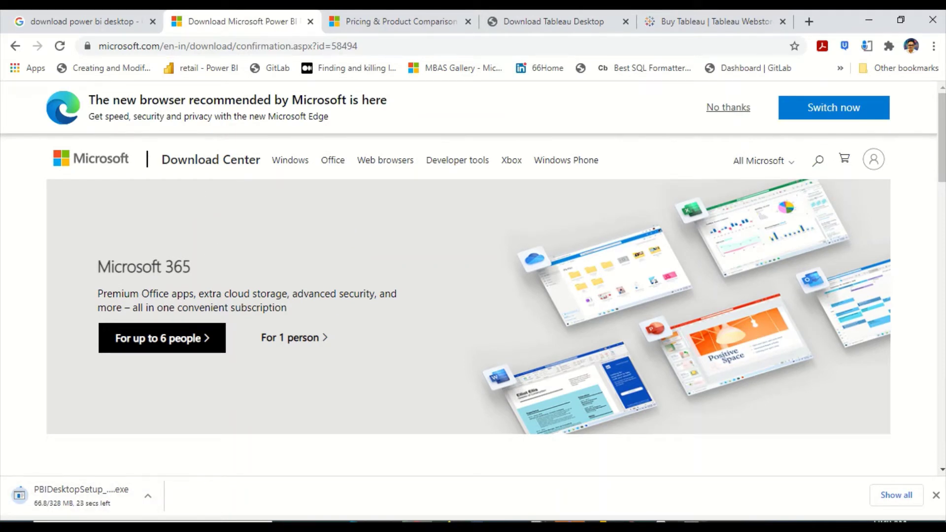
# Step: In Microsoft Store, search for 'Power bi De', then clear the search
pyautogui.moveTo(661, 523)
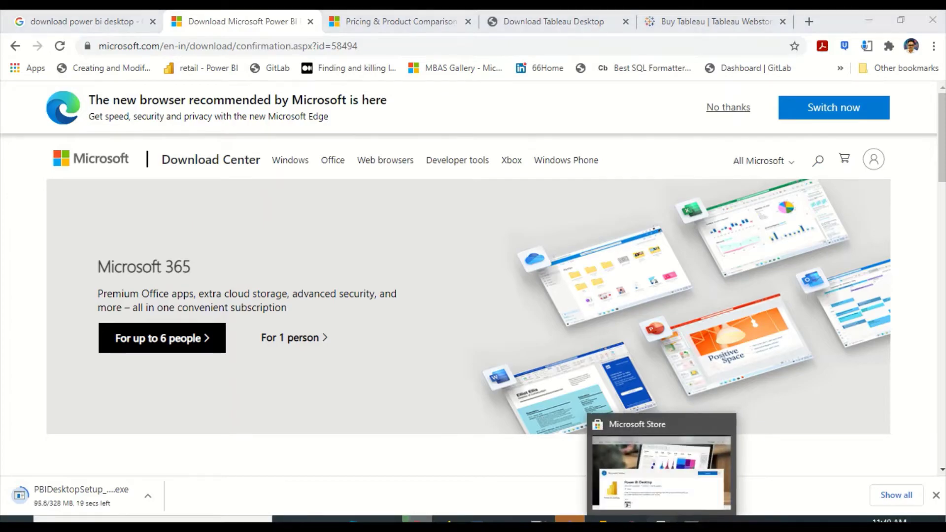
pyautogui.click(601, 474)
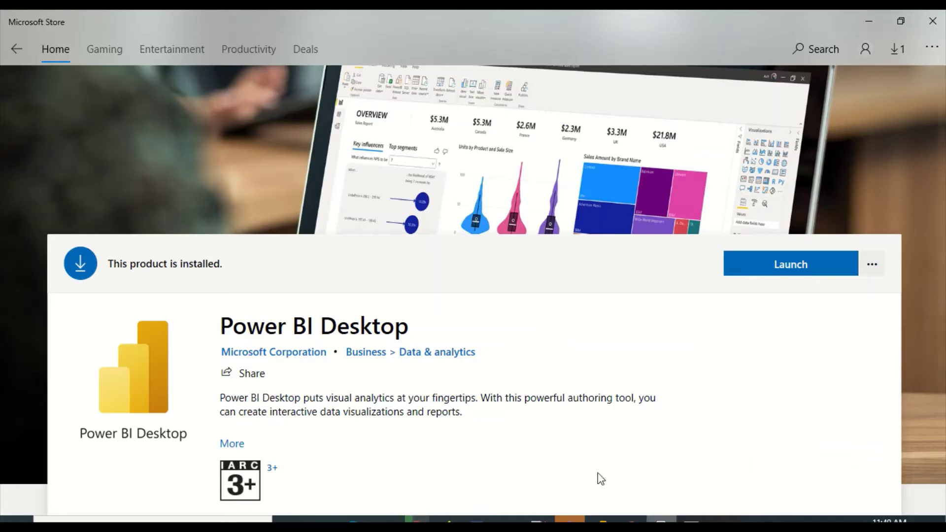
pyautogui.click(820, 44)
pyautogui.write('Power bi')
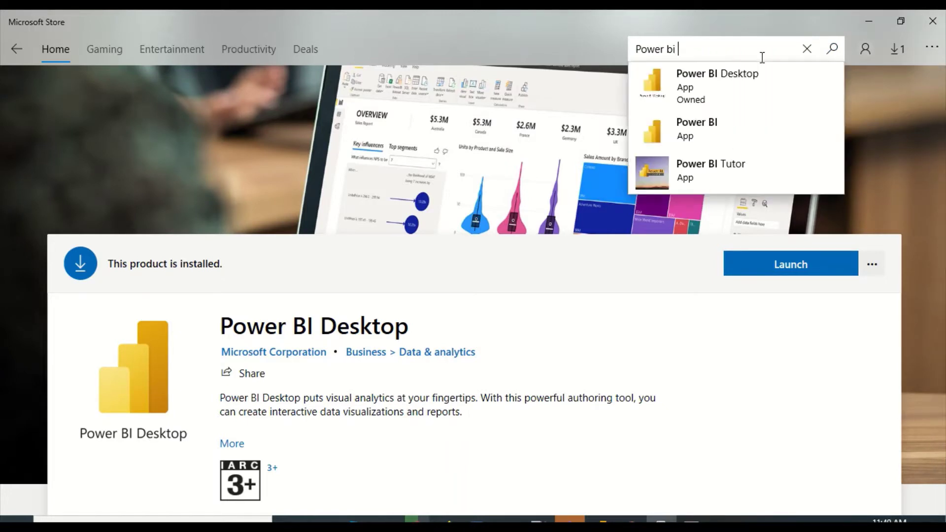
pyautogui.write(' De')
pyautogui.press('Escape')
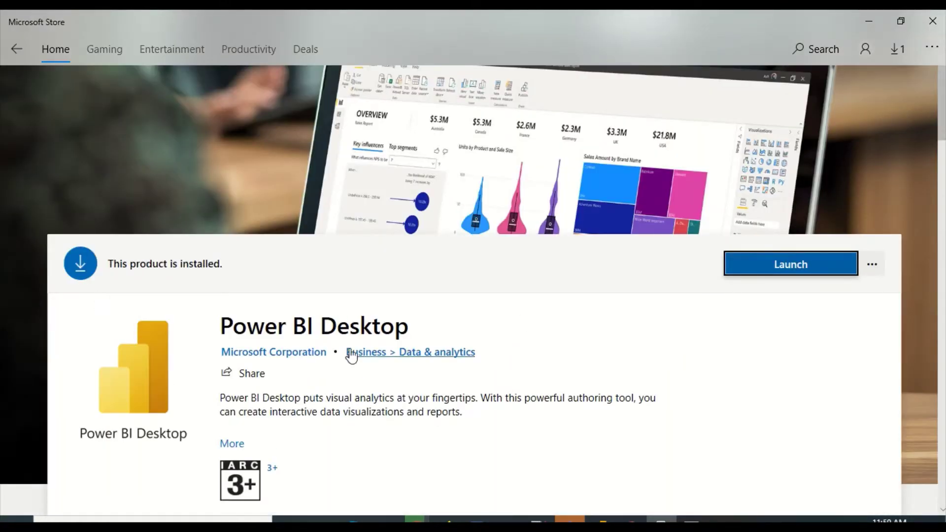
# Step: Check the extra options menu on the installed Power BI Desktop page, then dismiss it
pyautogui.click(882, 277)
pyautogui.click(881, 276)
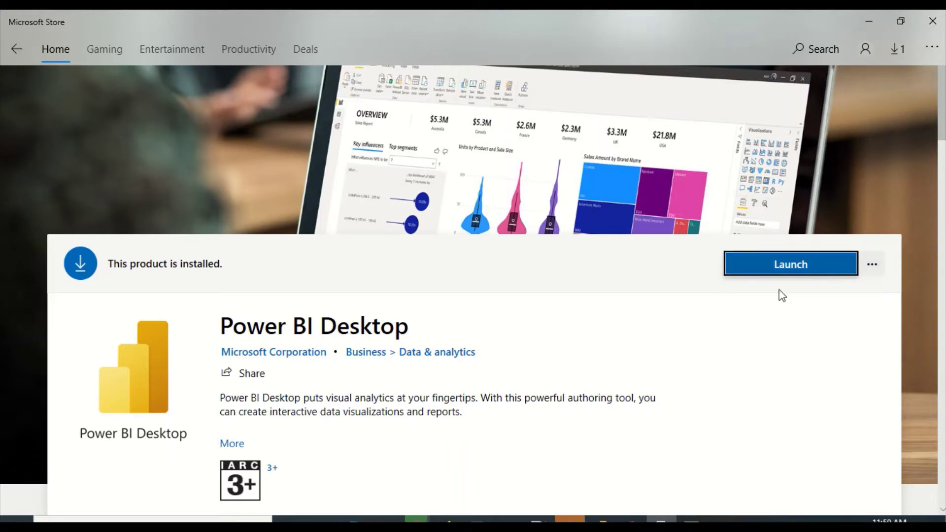
pyautogui.click(882, 277)
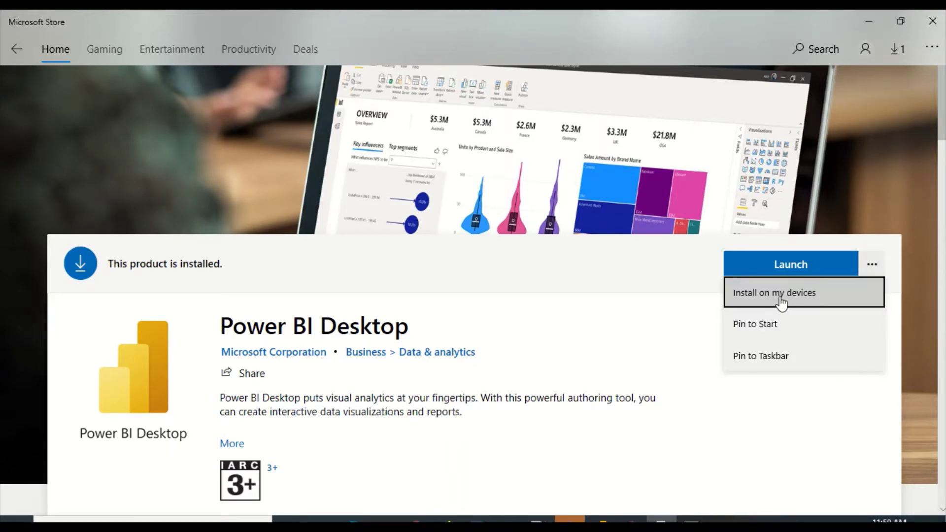
pyautogui.click(631, 328)
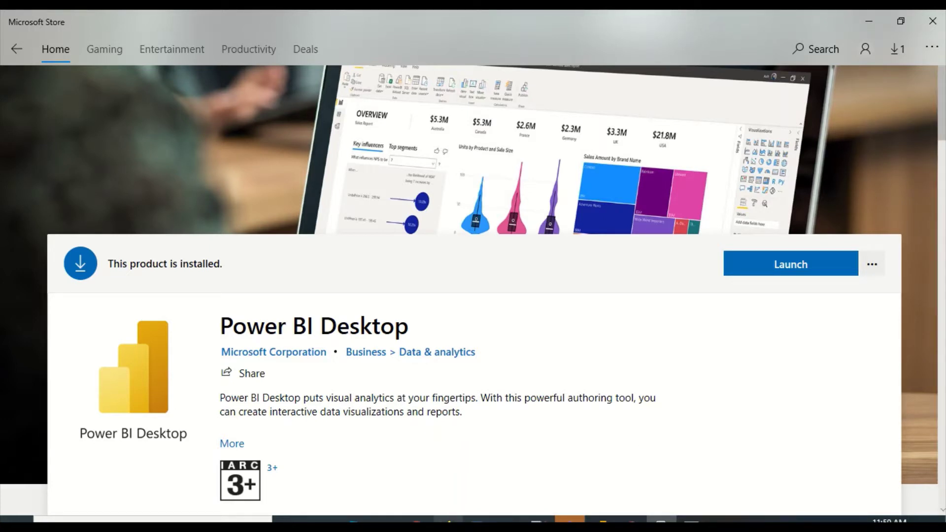
# Step: Look over the Tableau download and webstore pages, ending on the webstore's main page
pyautogui.click(417, 520)
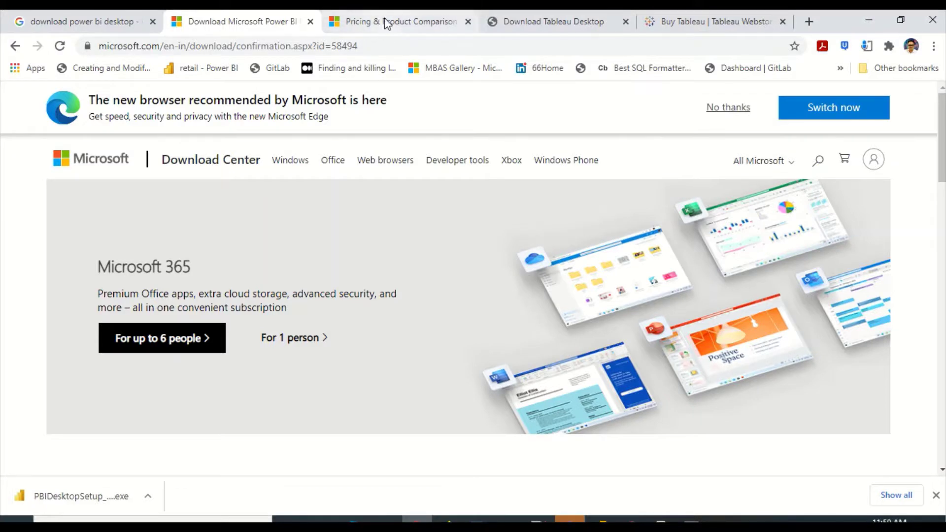
pyautogui.click(522, 18)
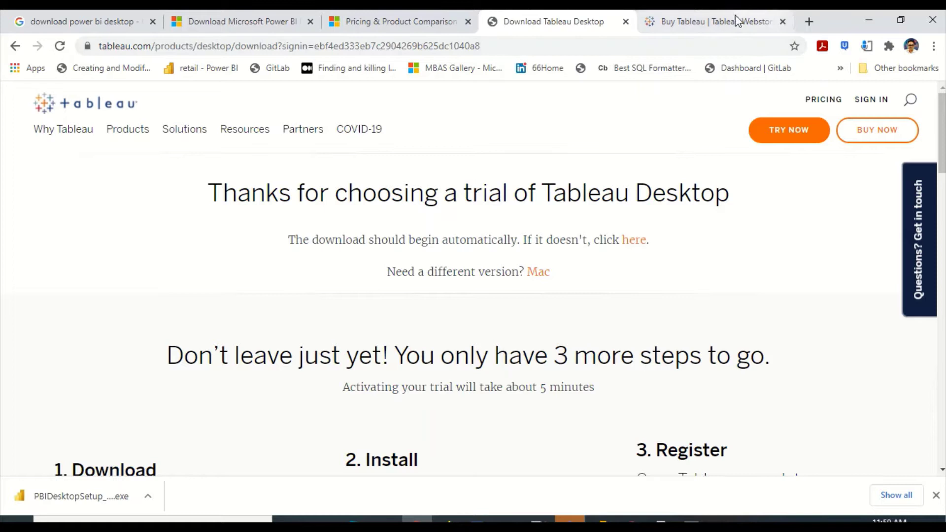
pyautogui.click(705, 30)
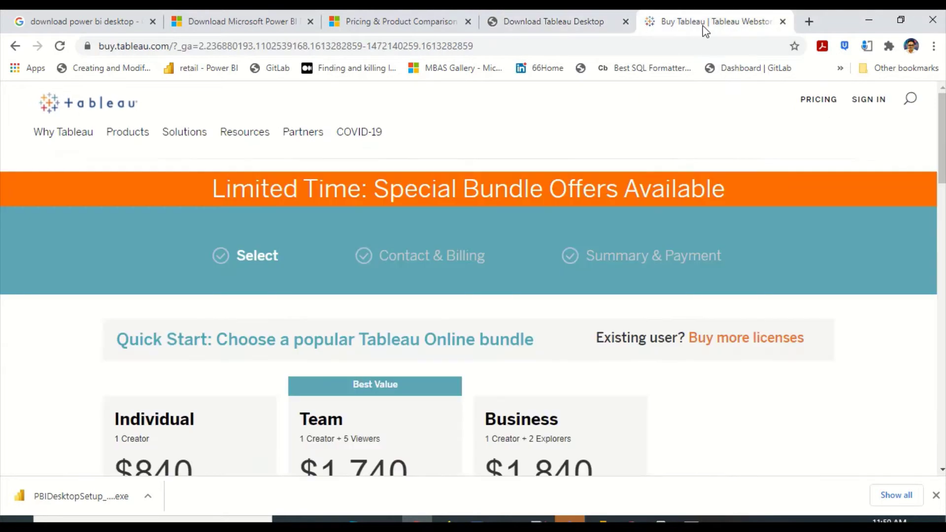
pyautogui.click(109, 111)
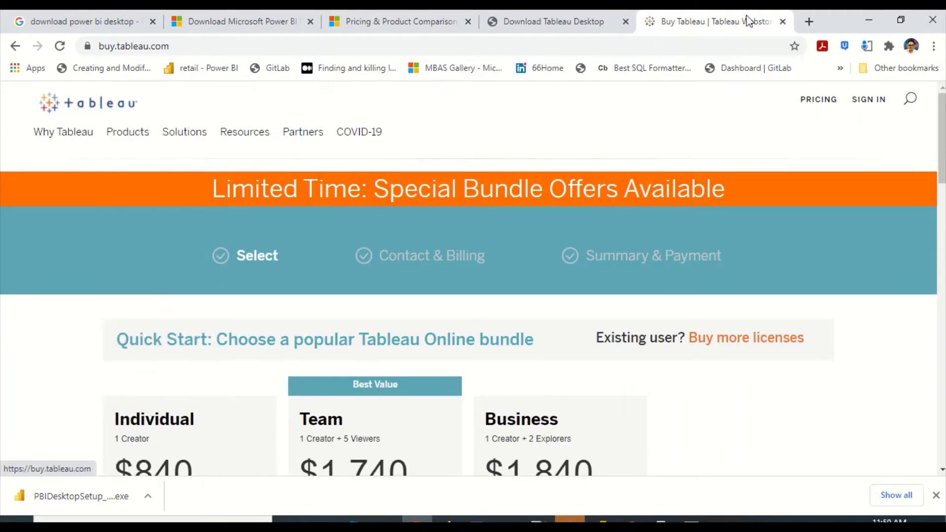
# Step: Search the web for 'Tableau' and open the Tableau Desktop free trial page
pyautogui.click(811, 23)
pyautogui.write('Tab')
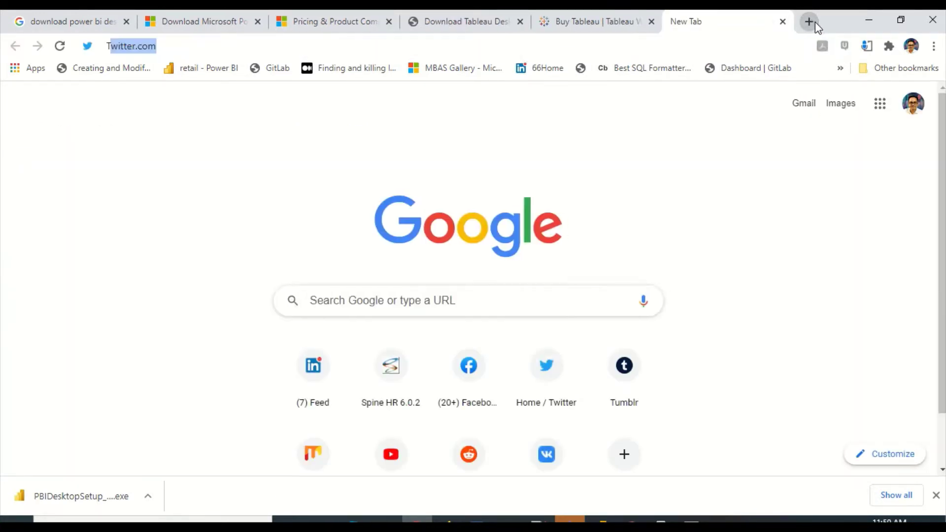
pyautogui.write('leau')
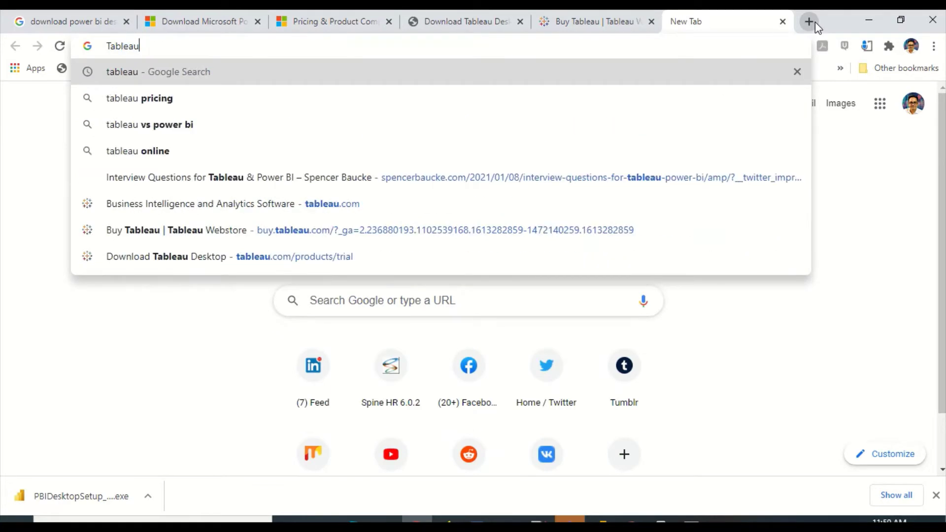
pyautogui.press('Return')
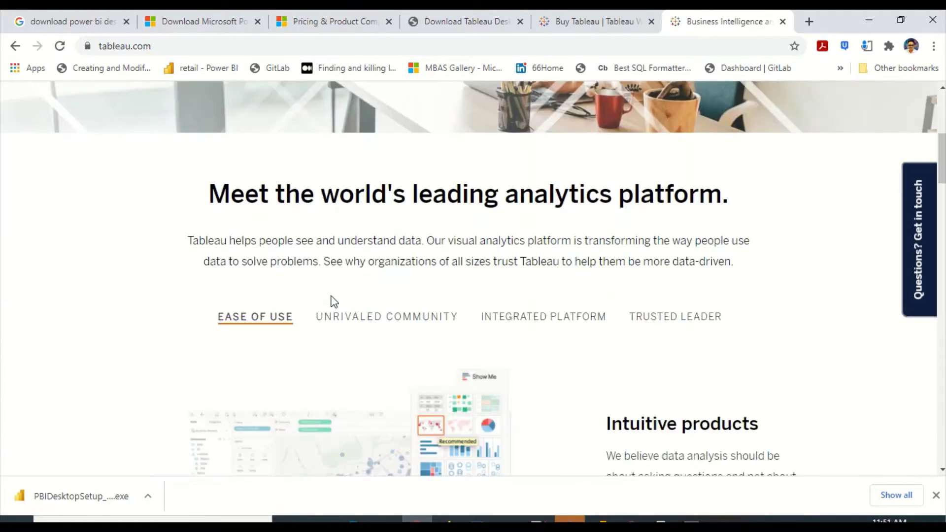
pyautogui.scroll(10, 354, 308)
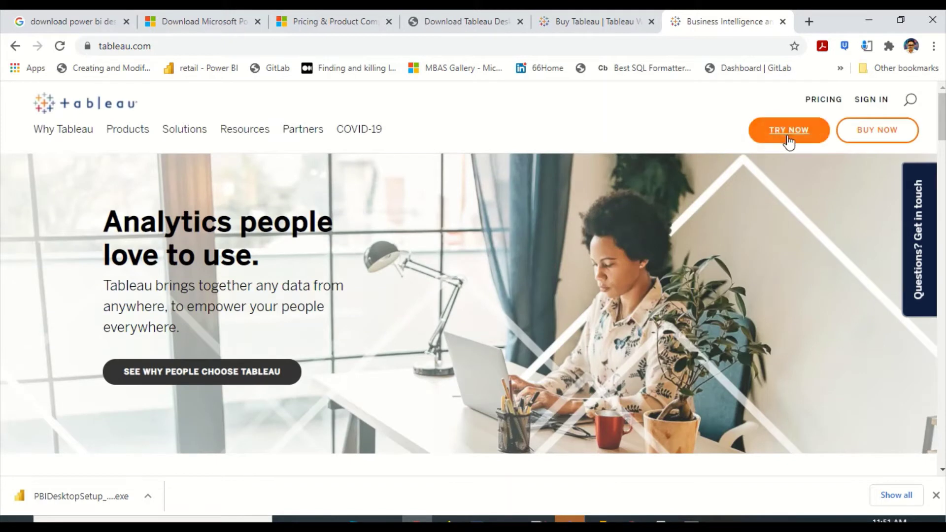
pyautogui.click(788, 133)
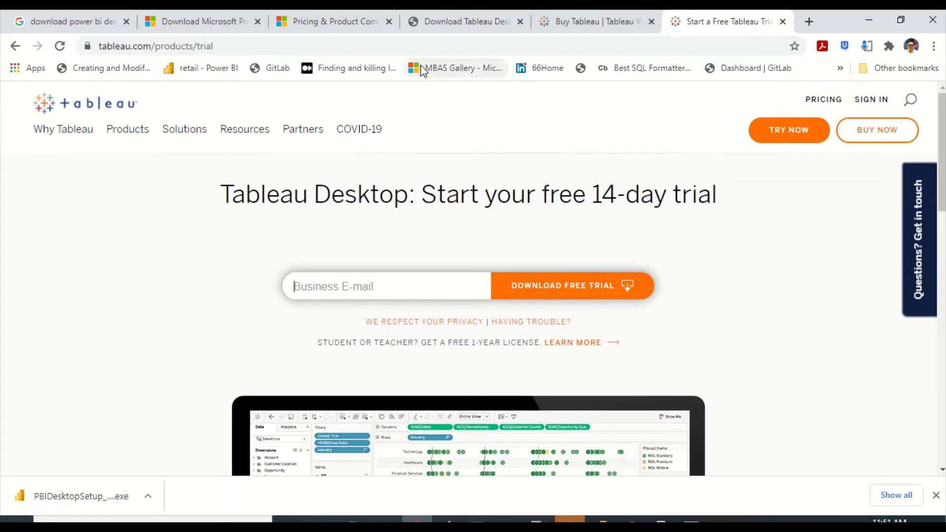
# Step: Scroll through the Power BI pricing page's Pro versus Premium features comparison
pyautogui.click(335, 25)
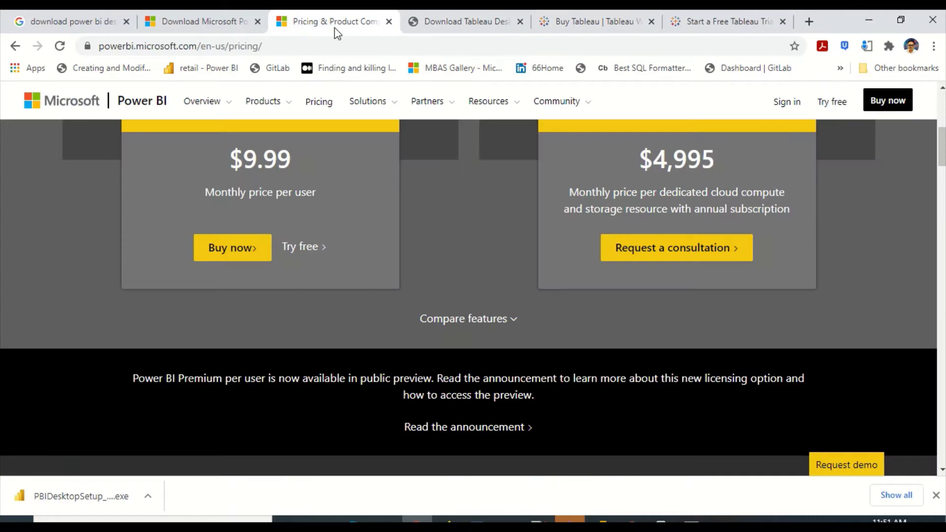
pyautogui.scroll(10, 348, 232)
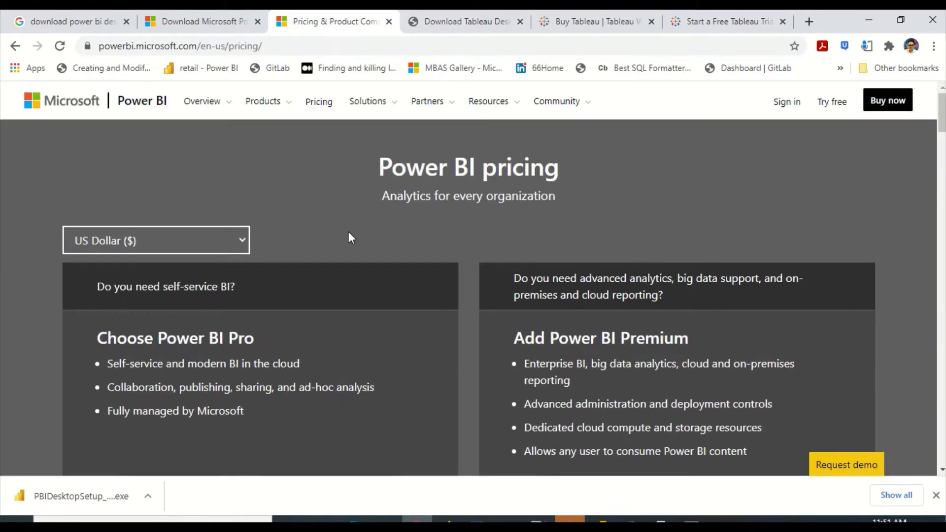
pyautogui.scroll(-3, 298, 229)
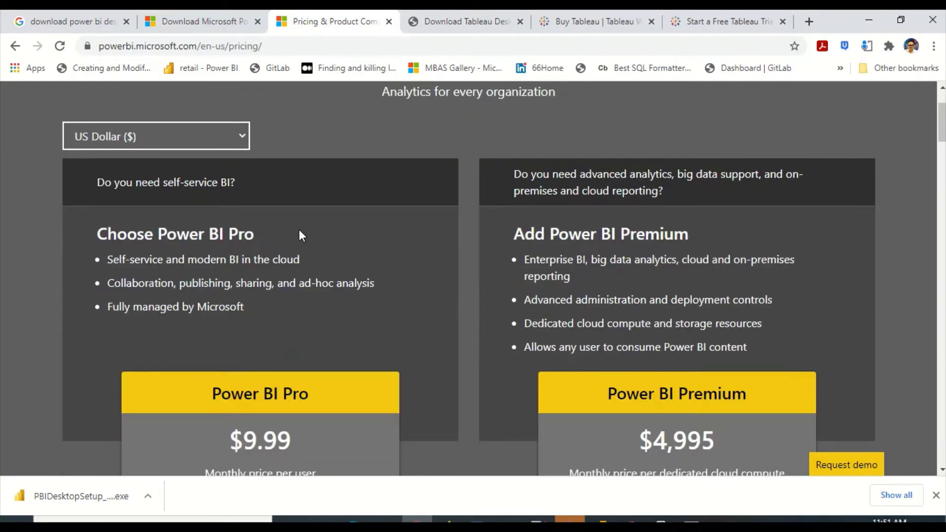
pyautogui.scroll(3, 454, 254)
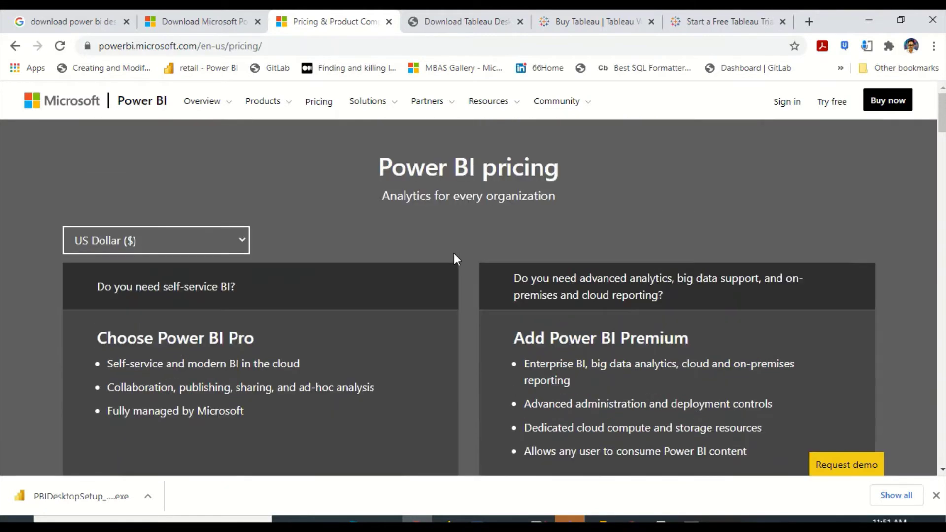
pyautogui.scroll(-8, 454, 254)
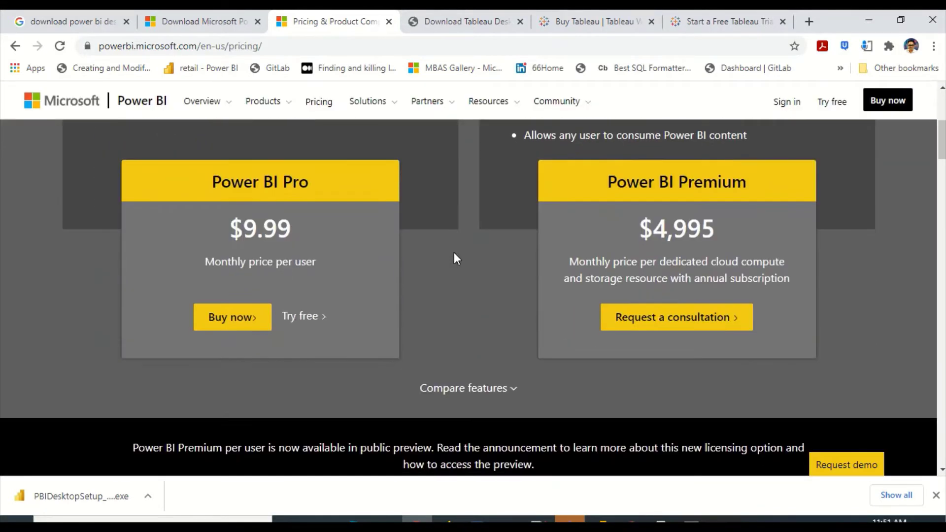
pyautogui.scroll(-6, 454, 254)
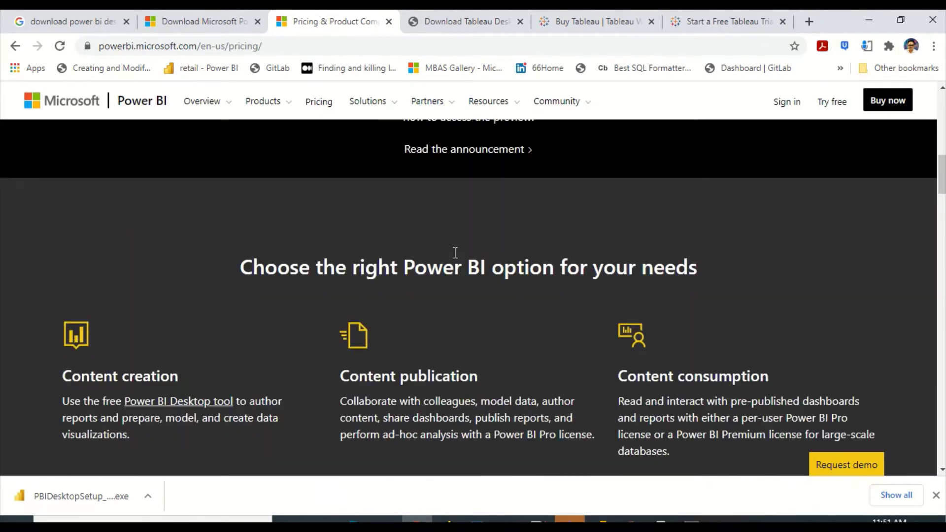
pyautogui.scroll(-9, 454, 253)
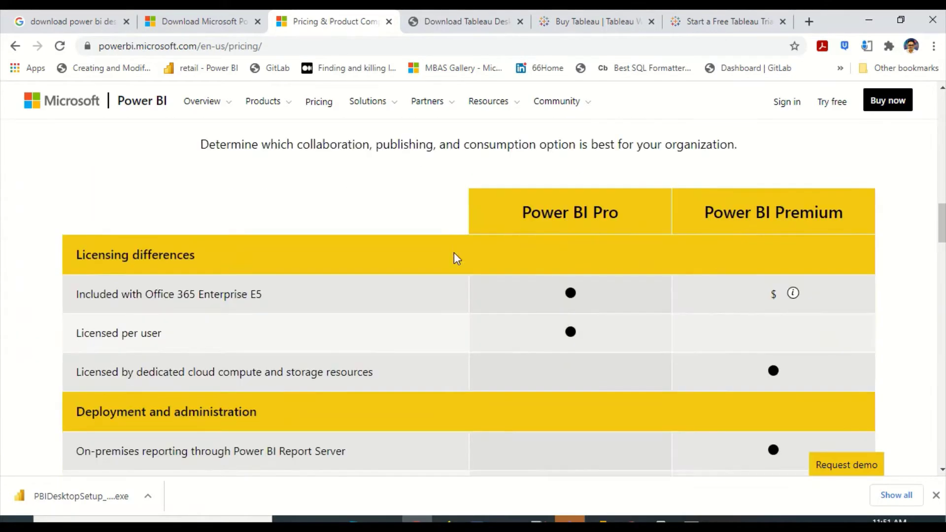
pyautogui.scroll(-12, 454, 252)
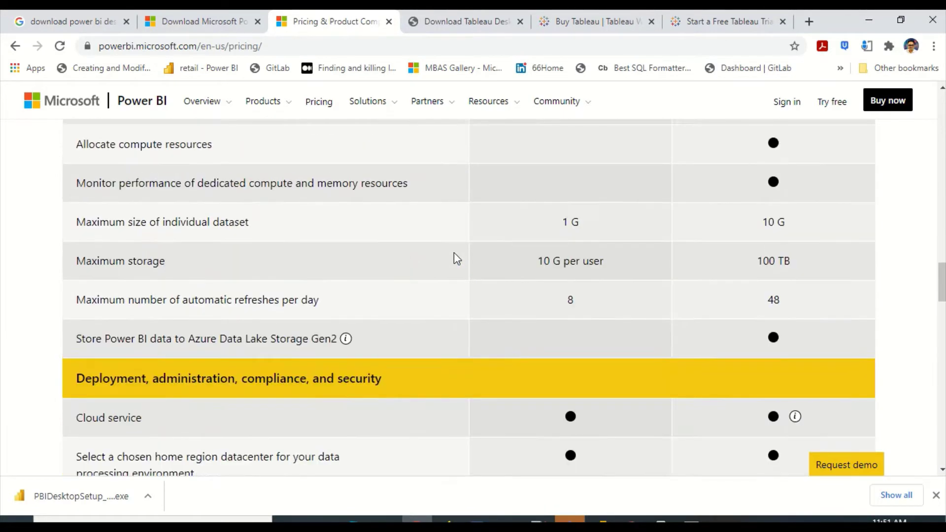
pyautogui.scroll(8, 453, 252)
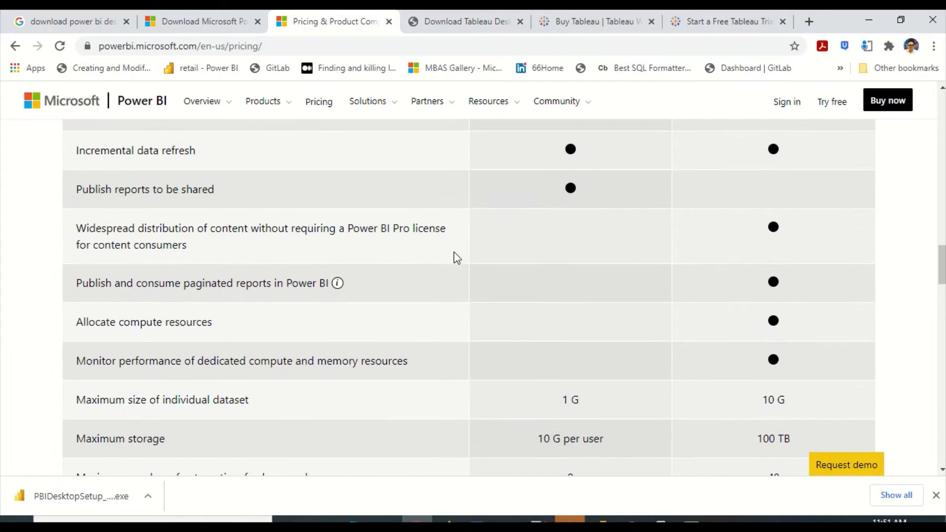
pyautogui.scroll(8, 455, 252)
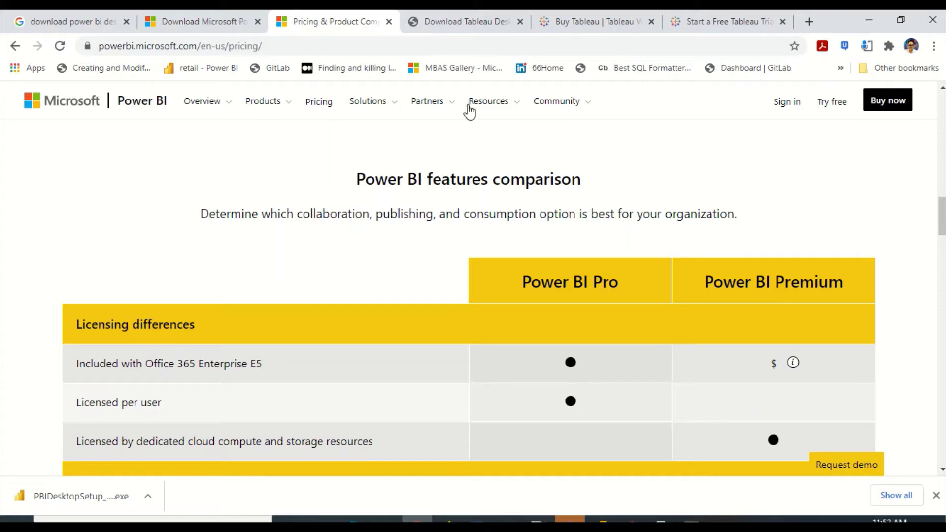
# Step: Review the Tableau purchase page at buy.tableau.com
pyautogui.click(590, 25)
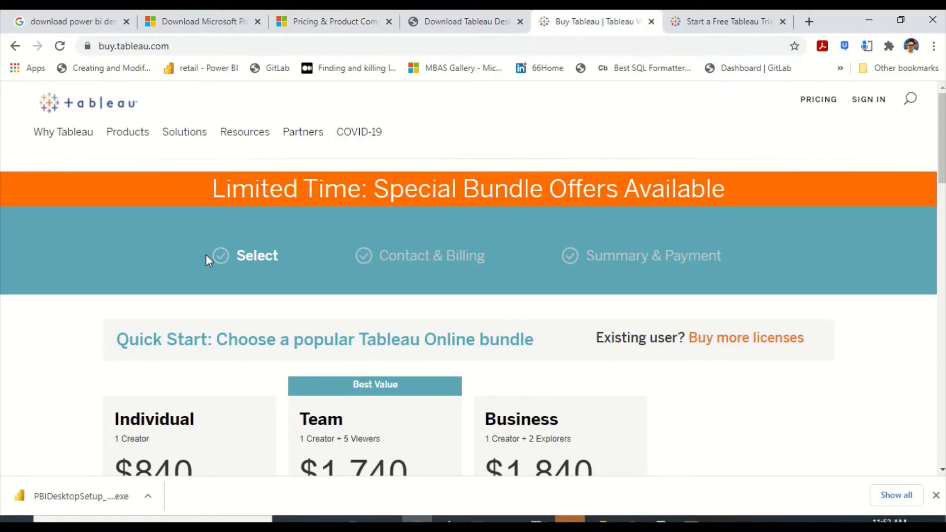
pyautogui.scroll(-3, 206, 255)
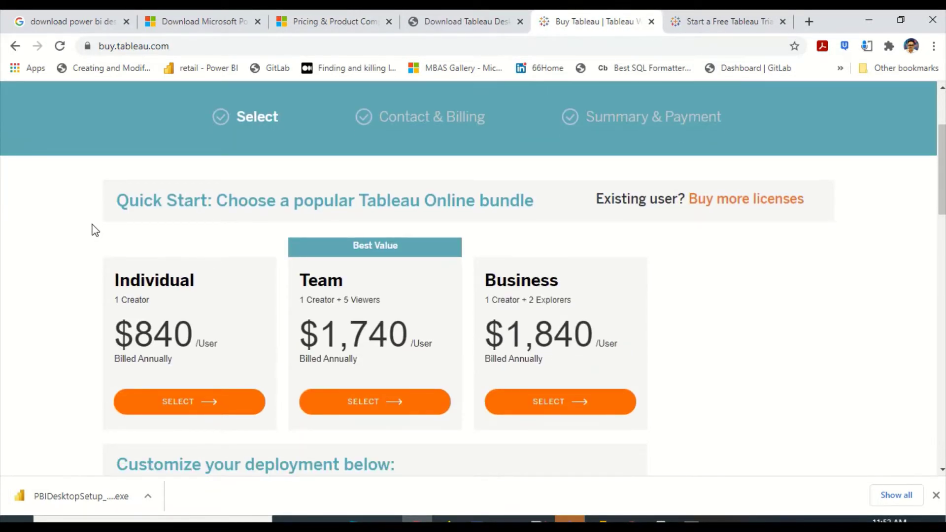
pyautogui.scroll(-15, 95, 229)
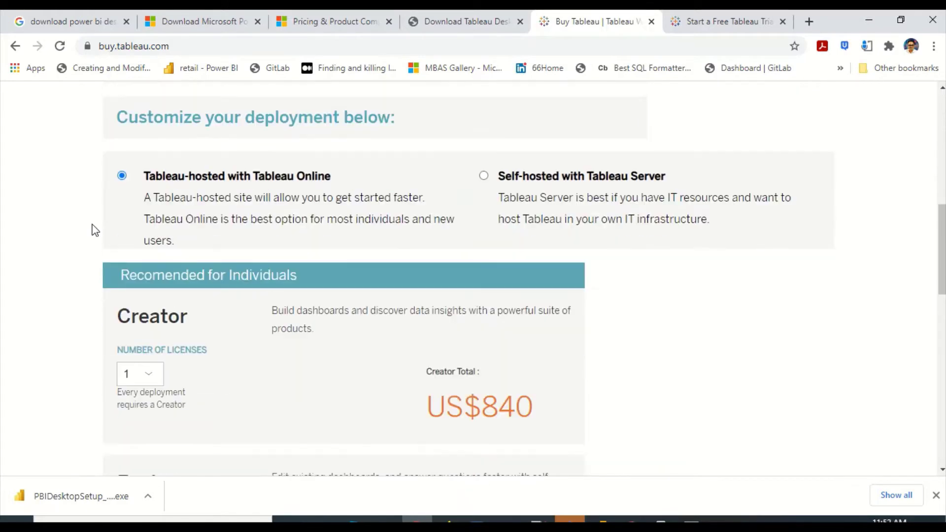
pyautogui.scroll(-6, 94, 229)
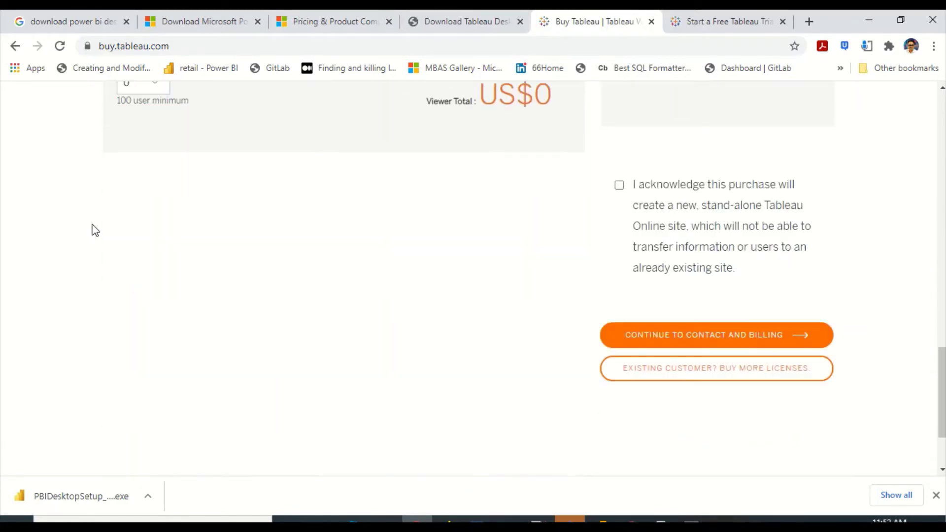
pyautogui.scroll(4, 92, 229)
# Step: Search for 'tableau public' and browse the Tableau Public homepage
pyautogui.click(809, 22)
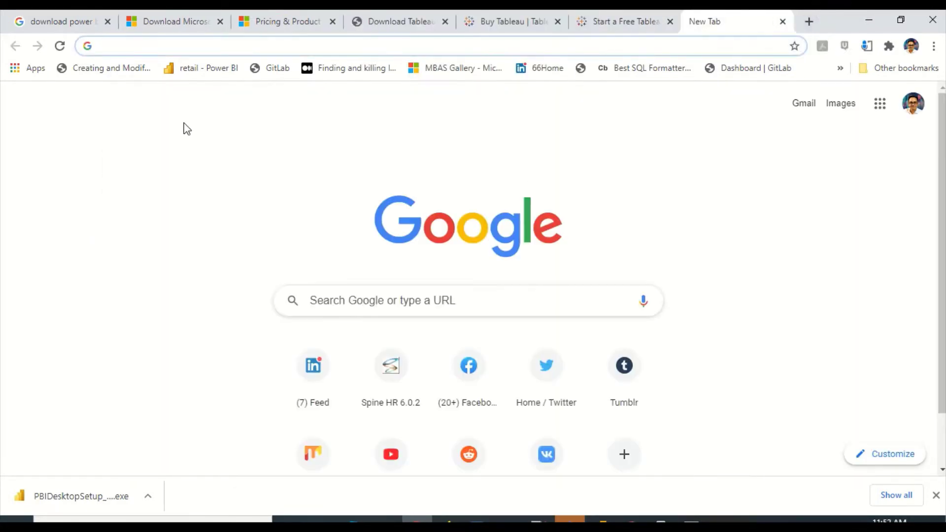
pyautogui.write('Tab')
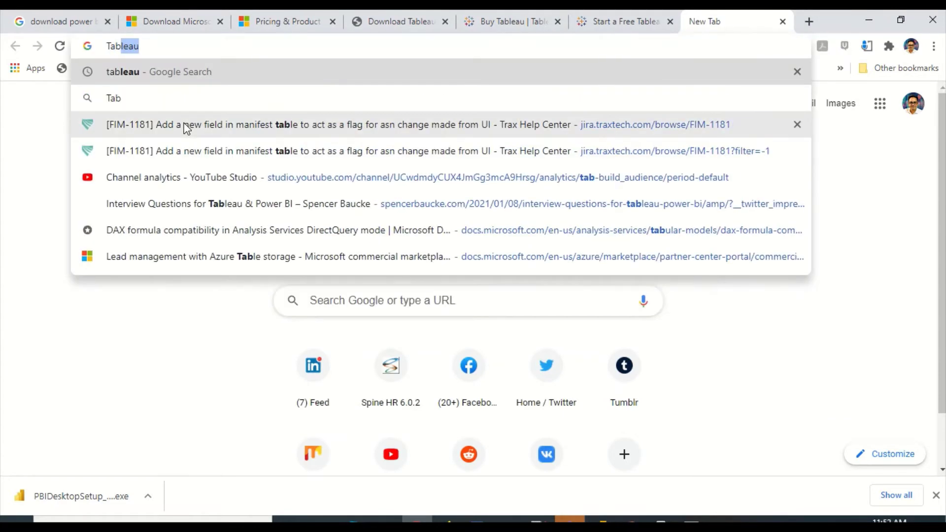
pyautogui.write('leau P')
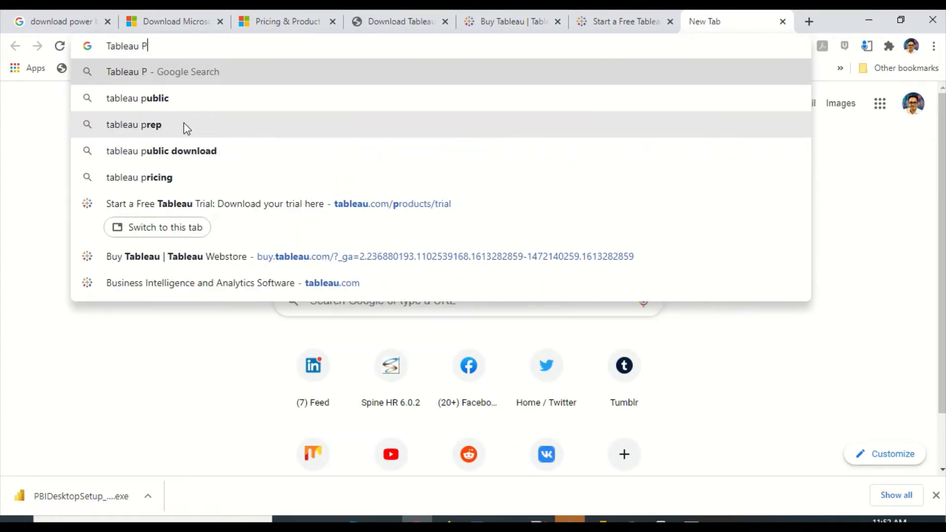
pyautogui.write('unl')
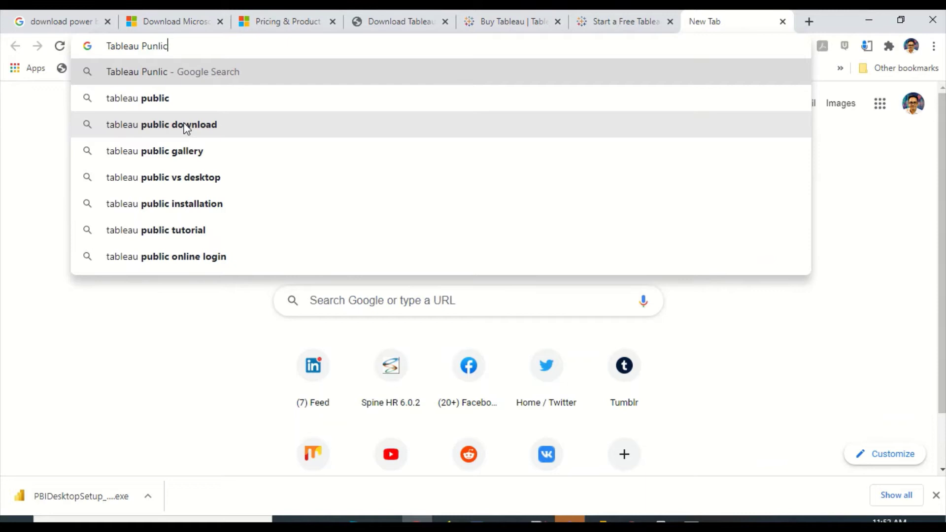
pyautogui.press('BackSpace')
pyautogui.press('Down')
pyautogui.press('Return')
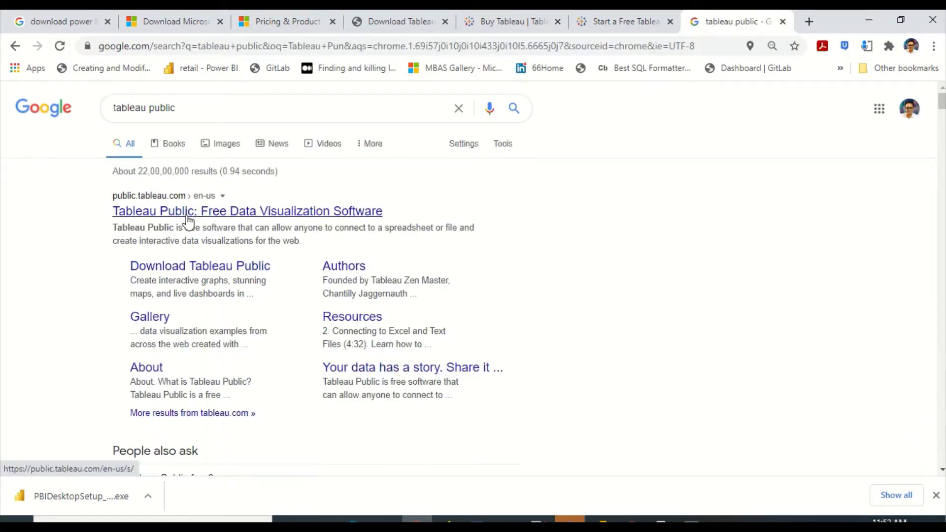
pyautogui.keyDown('ctrl'); pyautogui.click(220, 211); pyautogui.keyUp('ctrl')
pyautogui.click(730, 22)
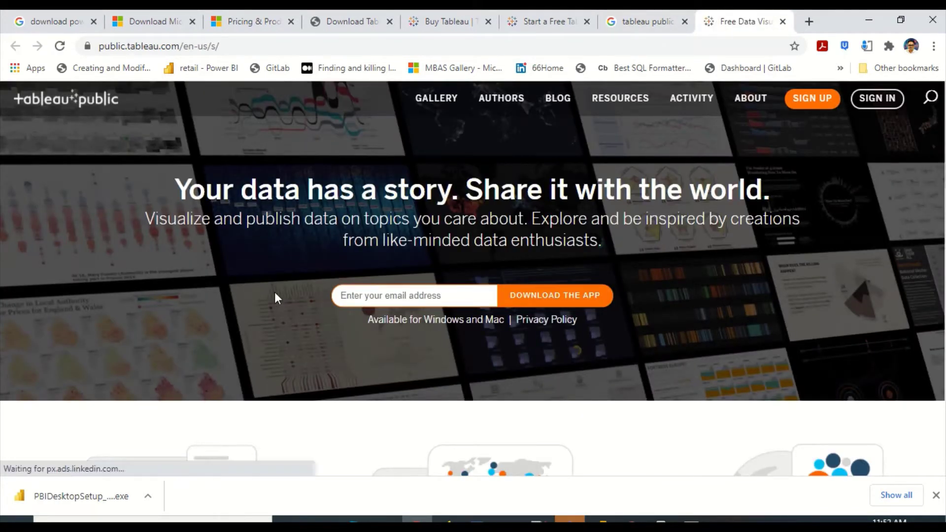
pyautogui.scroll(-10, 274, 292)
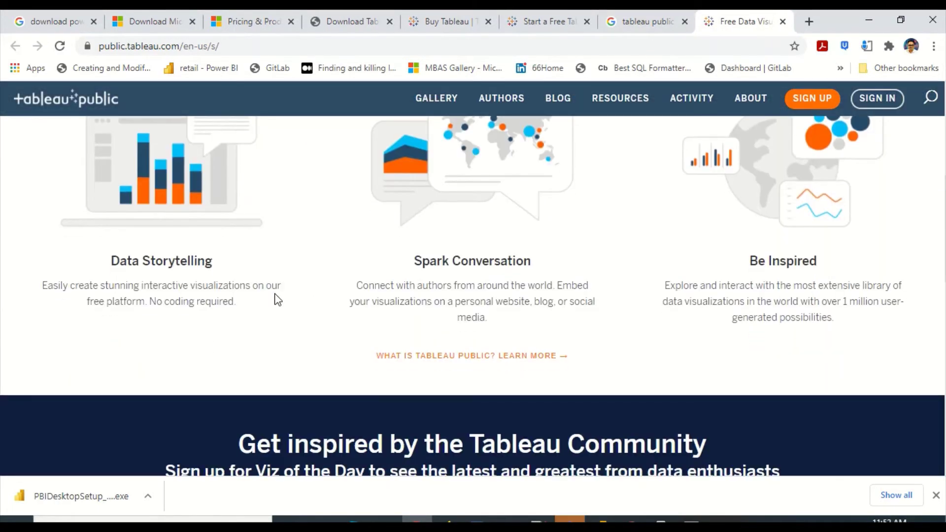
pyautogui.scroll(-5, 274, 294)
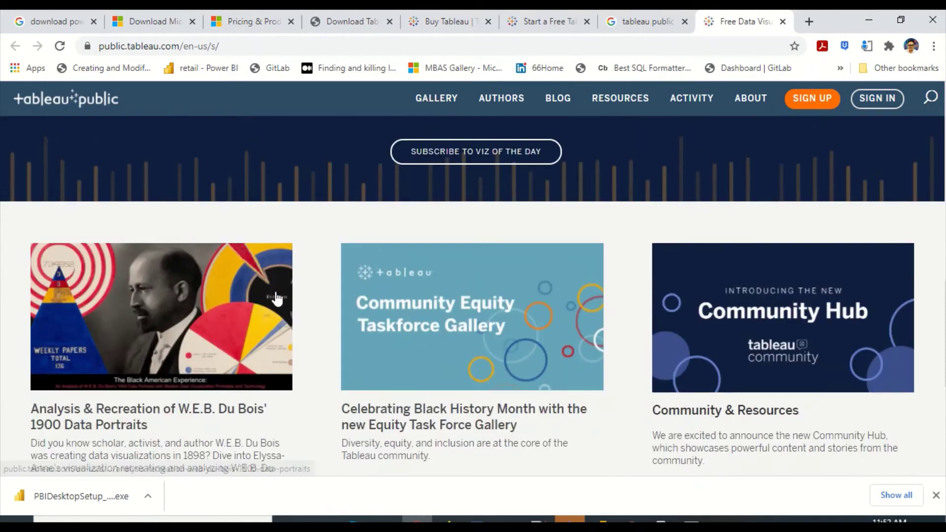
pyautogui.scroll(12, 275, 295)
pyautogui.scroll(3, 277, 294)
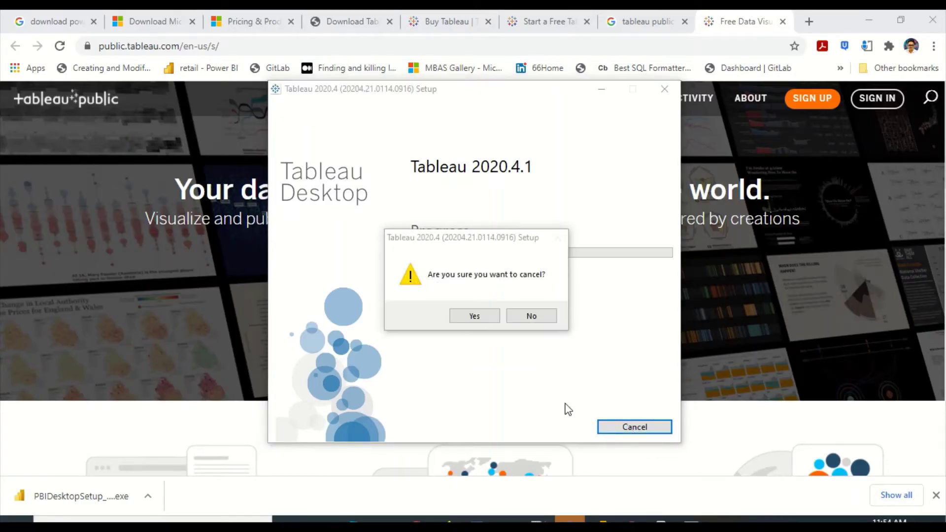
# Step: Confirm cancelling the Tableau Desktop 2020.4.1 installation
pyautogui.click(471, 317)
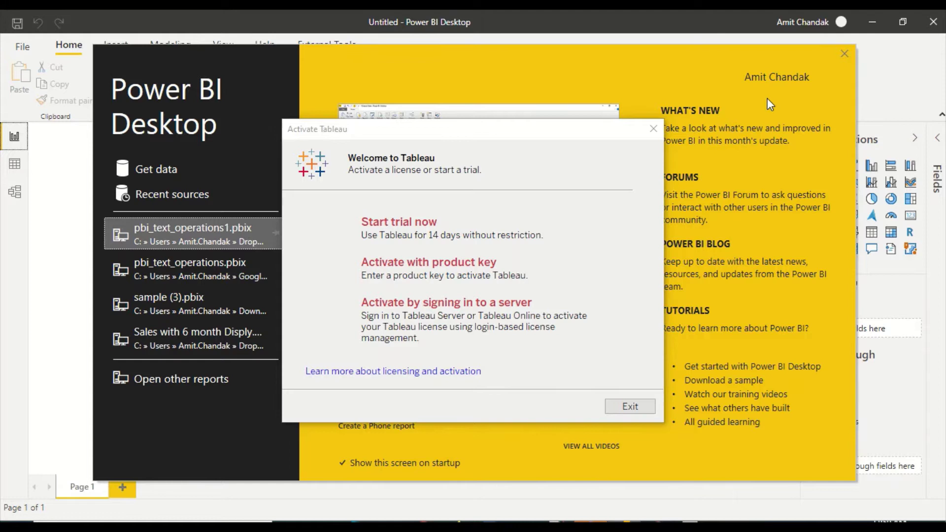
# Step: Start the Tableau 14-day trial, enter first and last name, and complete registration
pyautogui.click(408, 224)
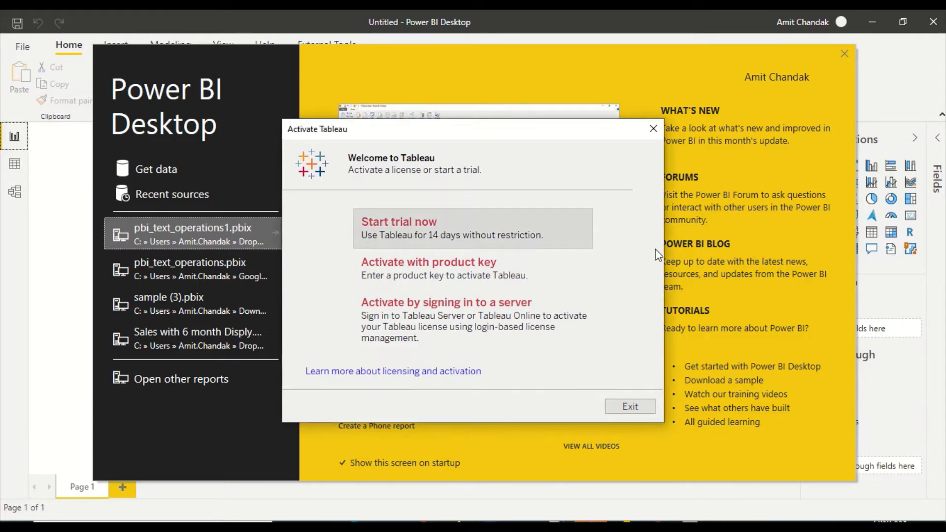
pyautogui.click(516, 226)
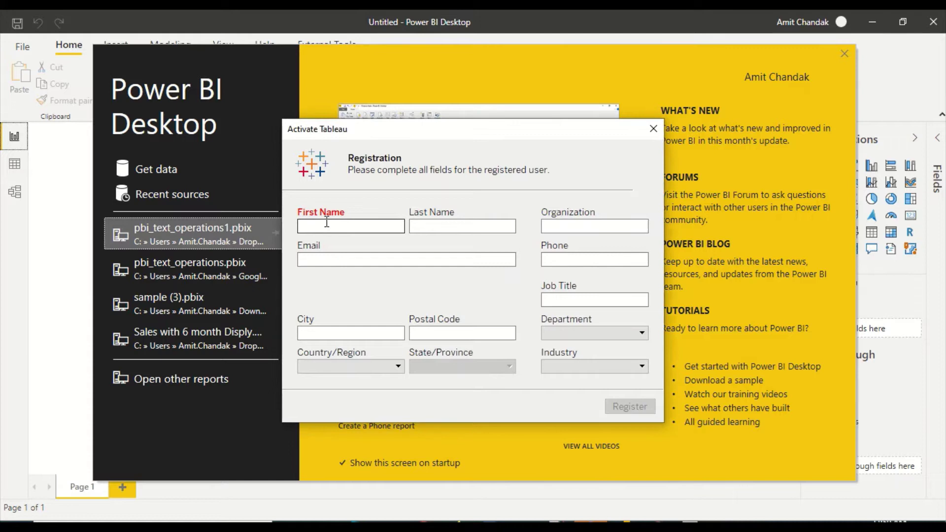
pyautogui.write('Amit')
pyautogui.press('Tab')
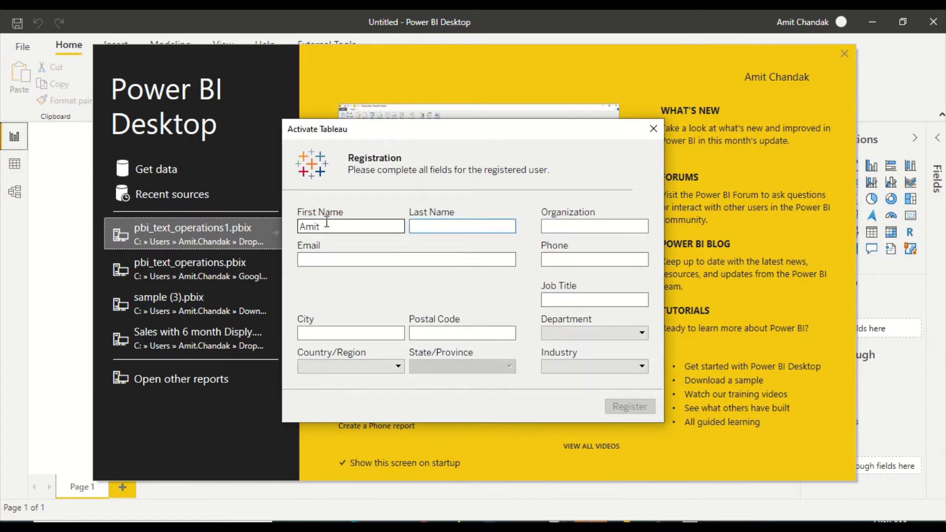
pyautogui.write('Chandak')
pyautogui.press('Tab')
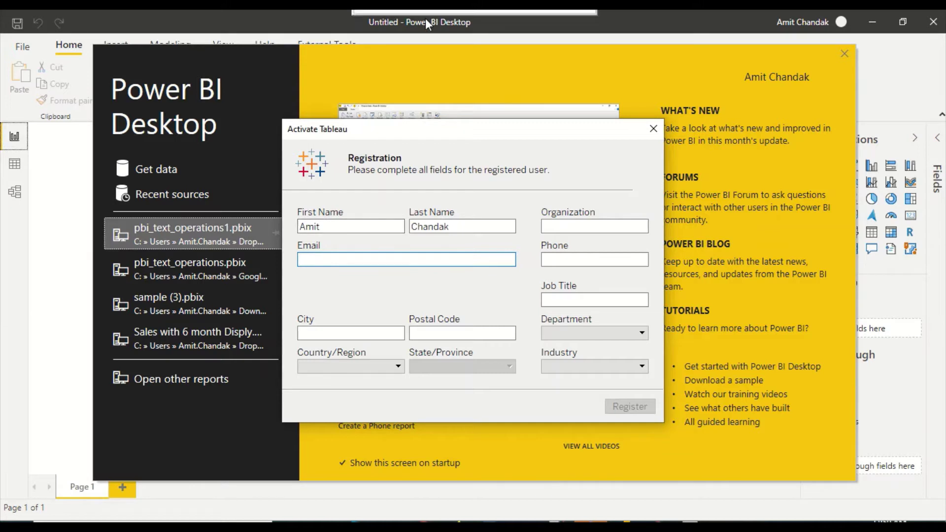
pyautogui.moveTo(385, 33)
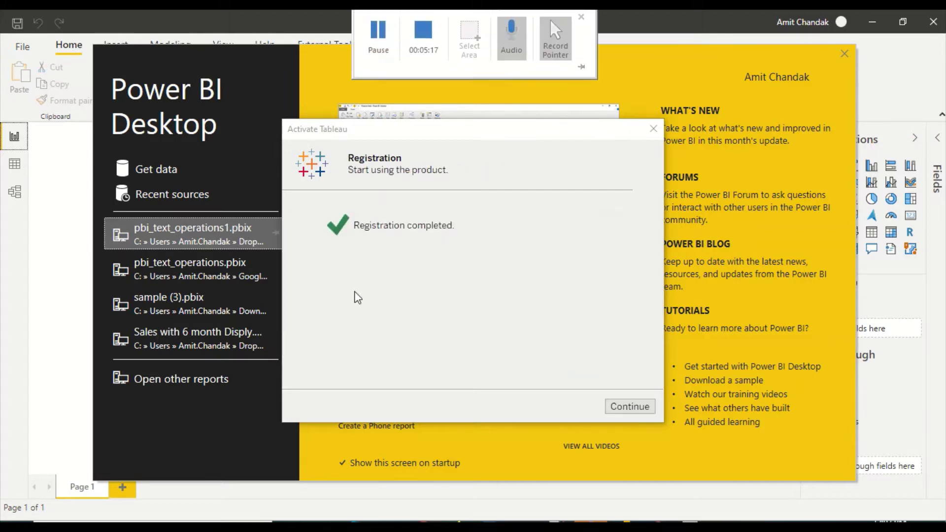
pyautogui.click(629, 406)
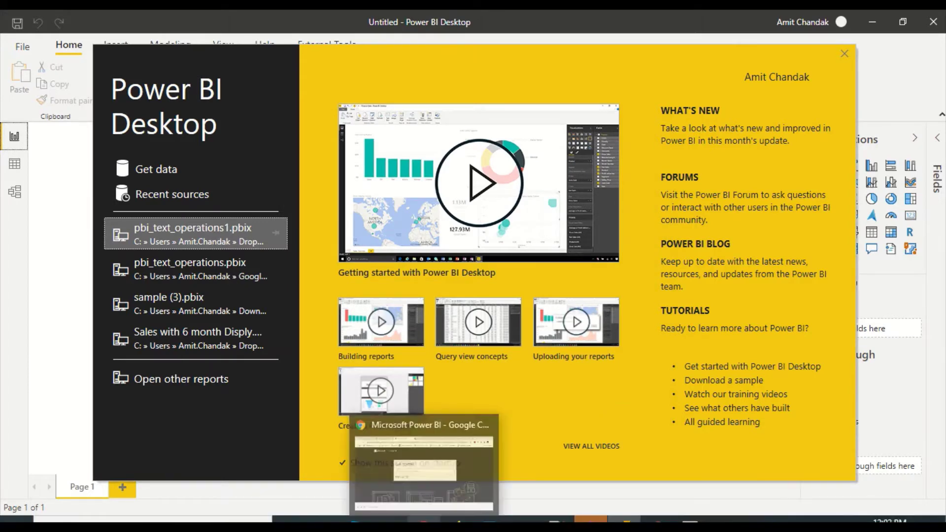
# Step: Go back to the Power BI Get started page in the browser
pyautogui.click(424, 525)
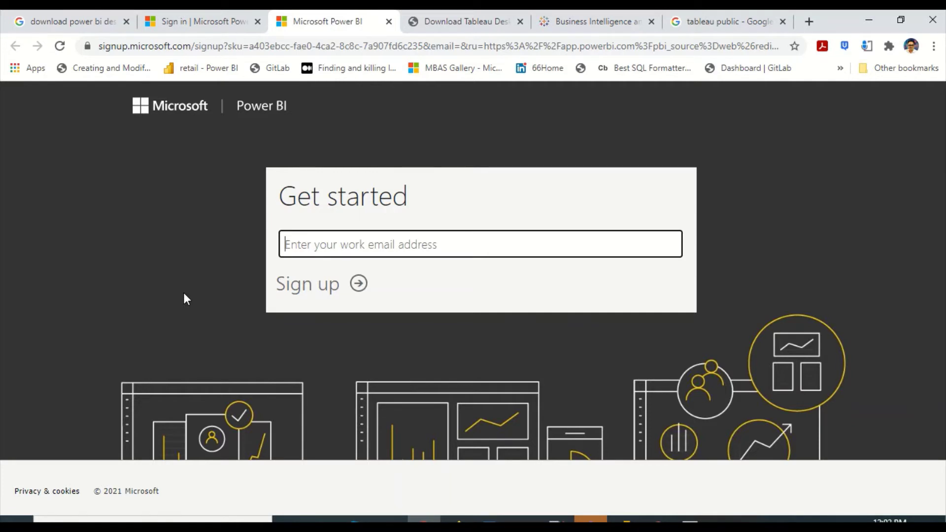
pyautogui.click(216, 21)
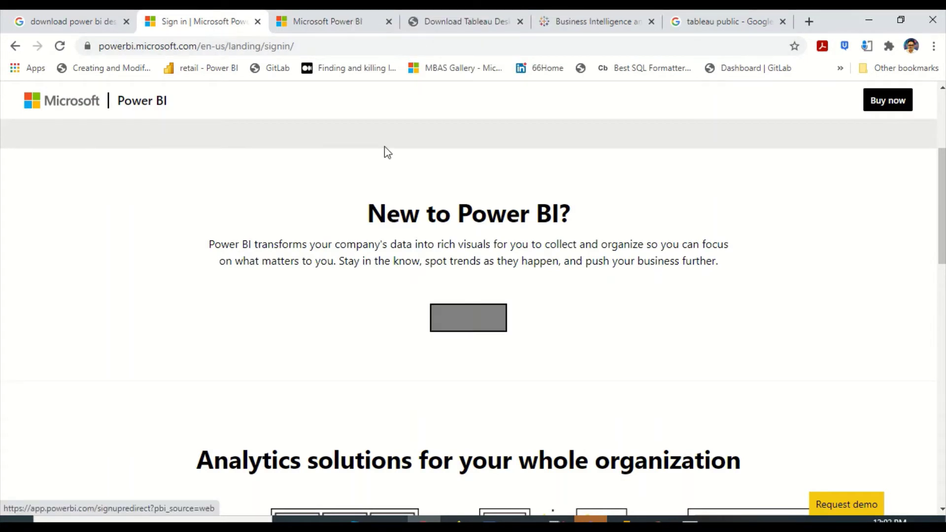
pyautogui.click(338, 23)
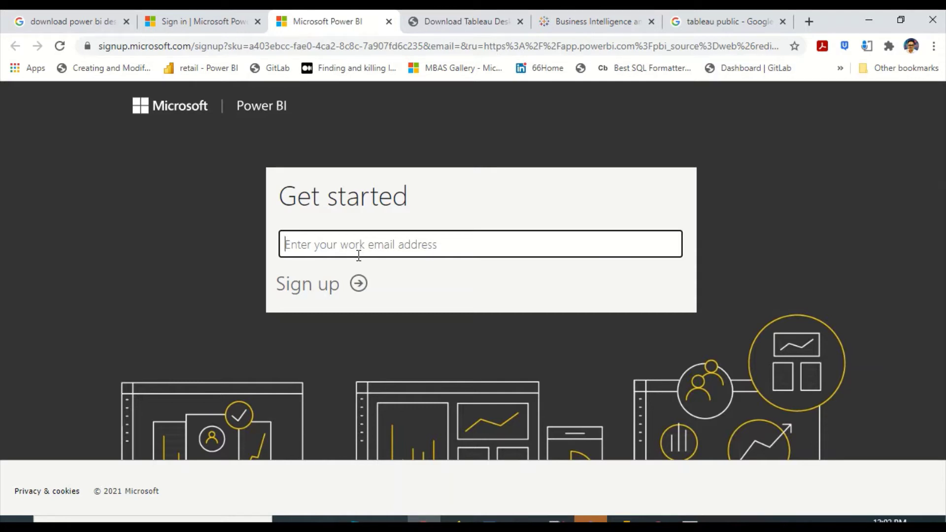
# Step: Enter the work e-mail, sign in with the existing account and stay signed in
pyautogui.write('amit')
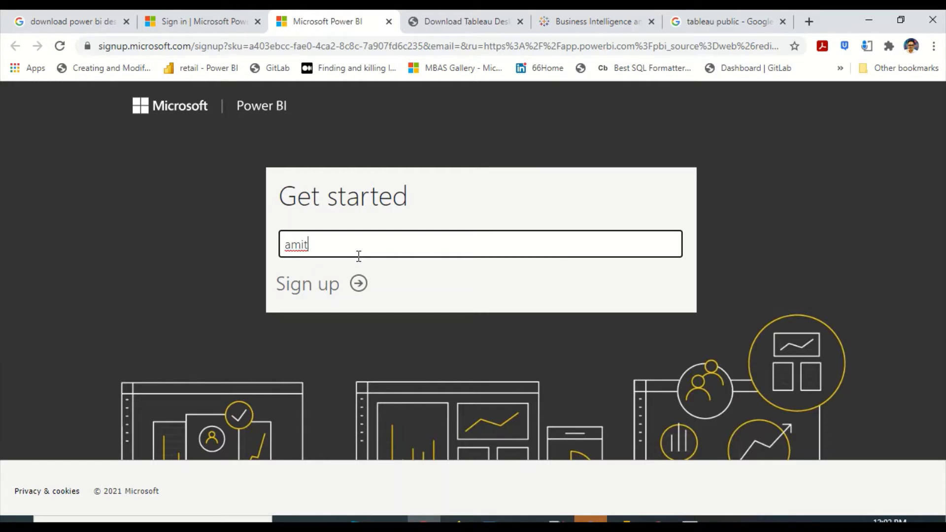
pyautogui.press('Return')
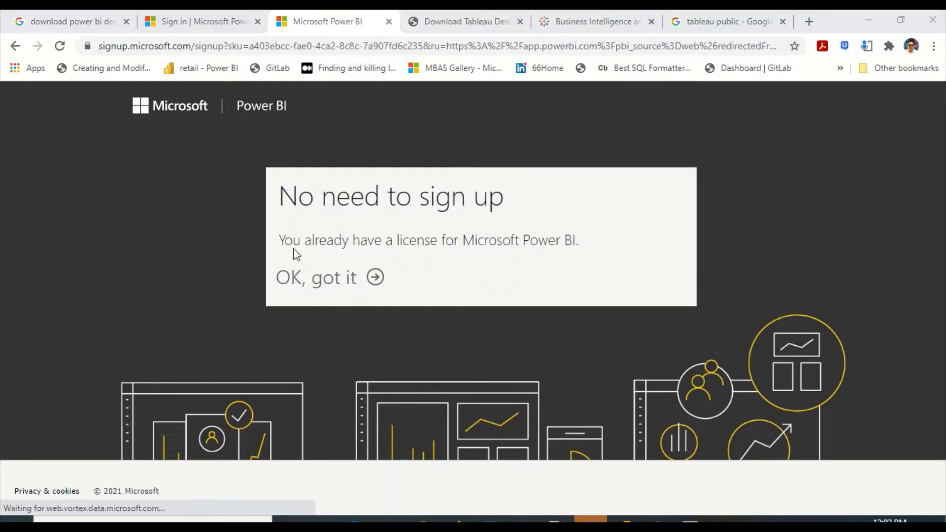
pyautogui.click(370, 276)
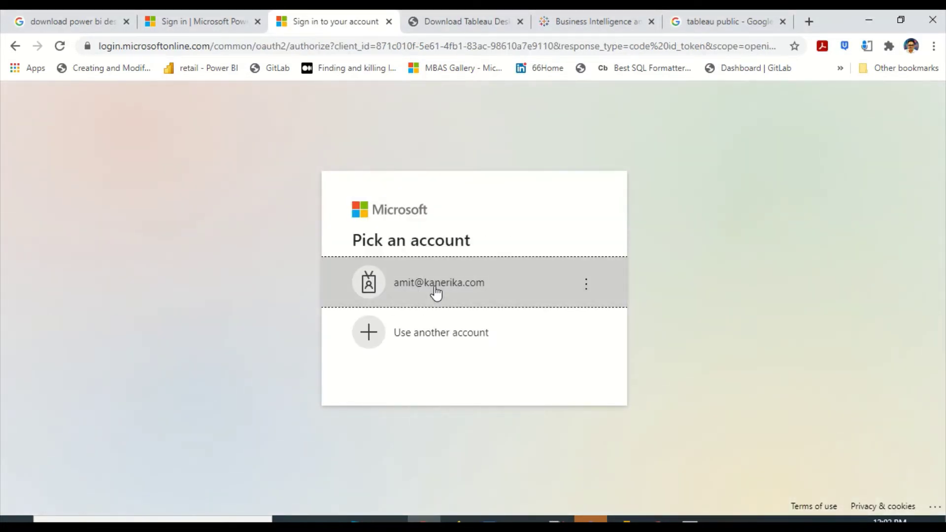
pyautogui.click(435, 291)
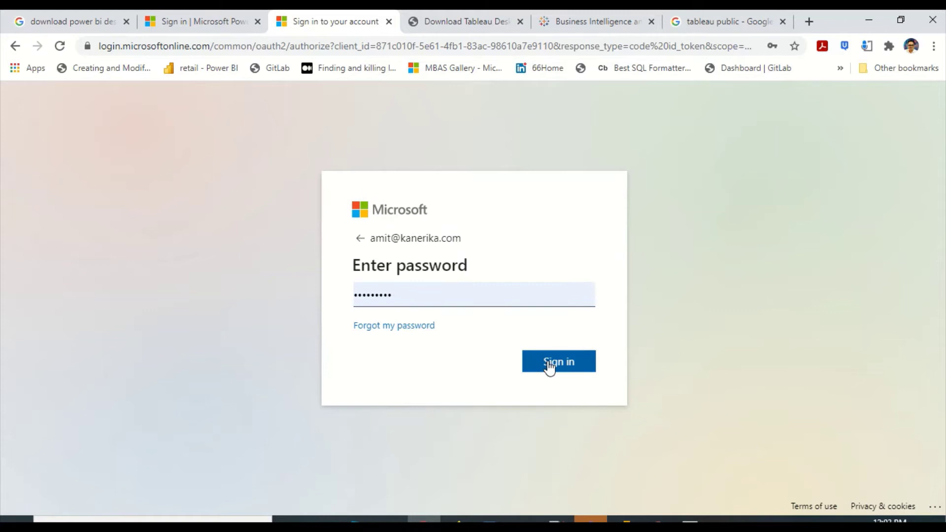
pyautogui.click(548, 364)
pyautogui.click(552, 365)
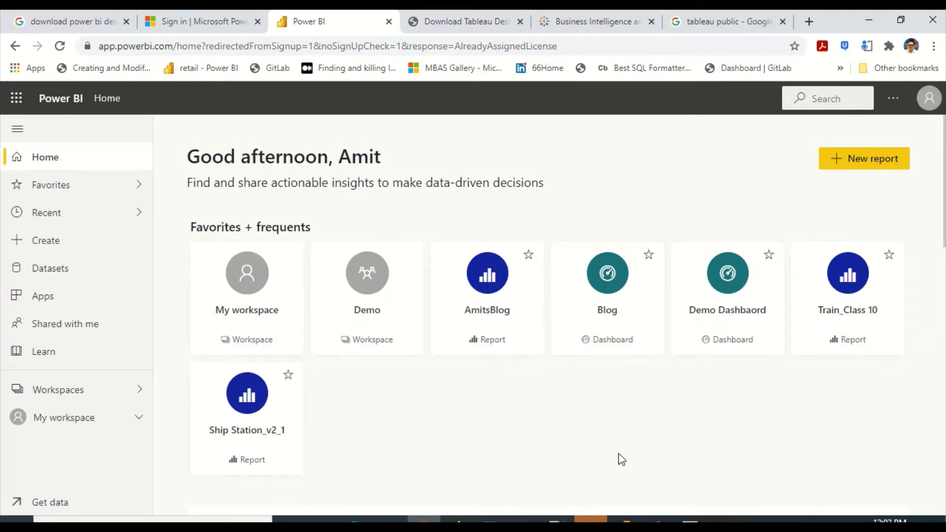
# Step: Start the Tableau free trial from its registration window, then switch to Power BI Desktop
pyautogui.moveTo(690, 520)
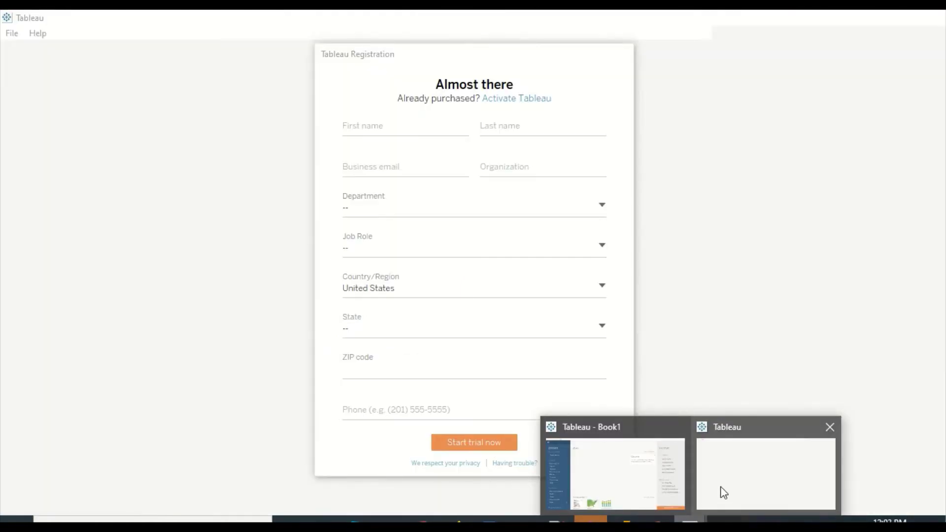
pyautogui.click(722, 492)
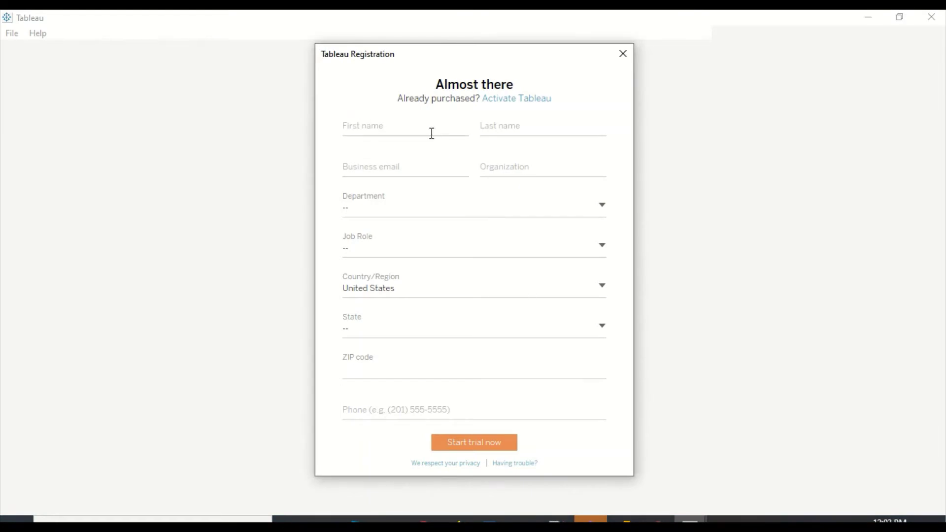
pyautogui.click(499, 448)
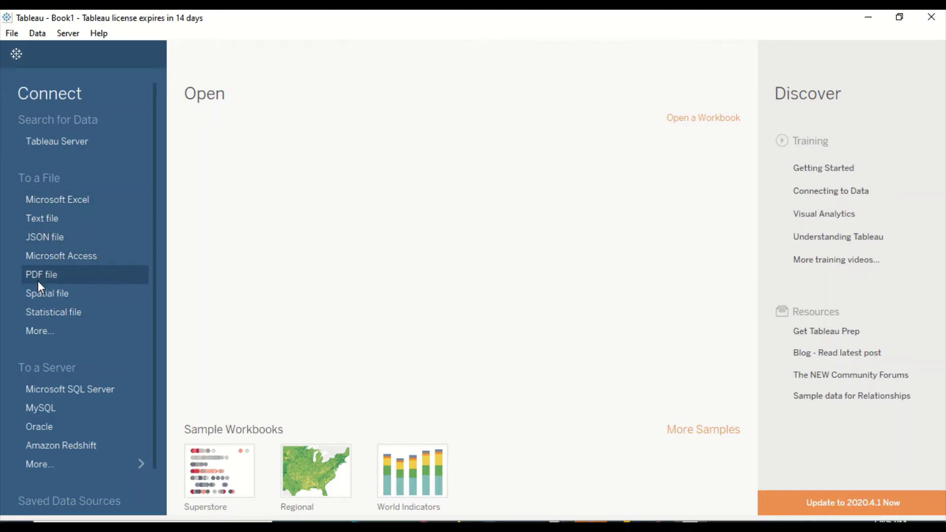
pyautogui.click(493, 522)
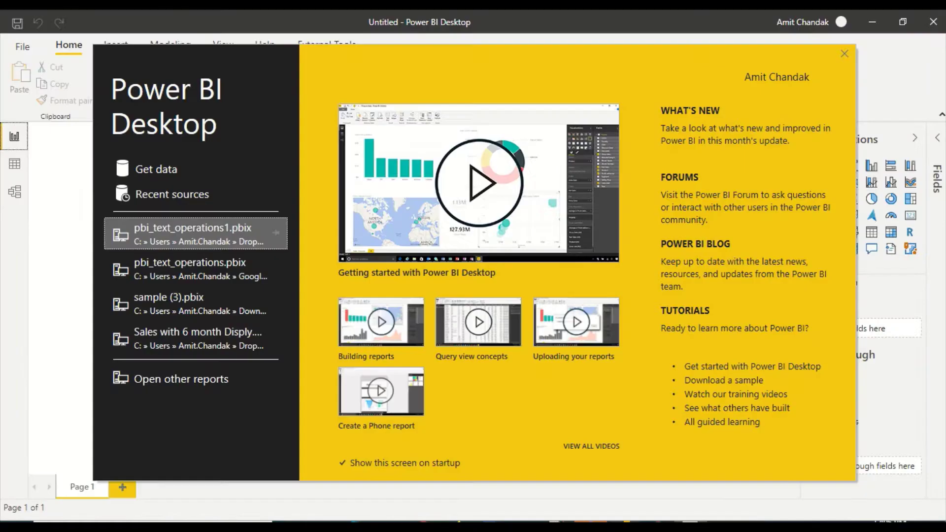
# Step: Import Excel data by opening Sales Data Used in Video.xlsx from the power bi > Data folder
pyautogui.click(155, 170)
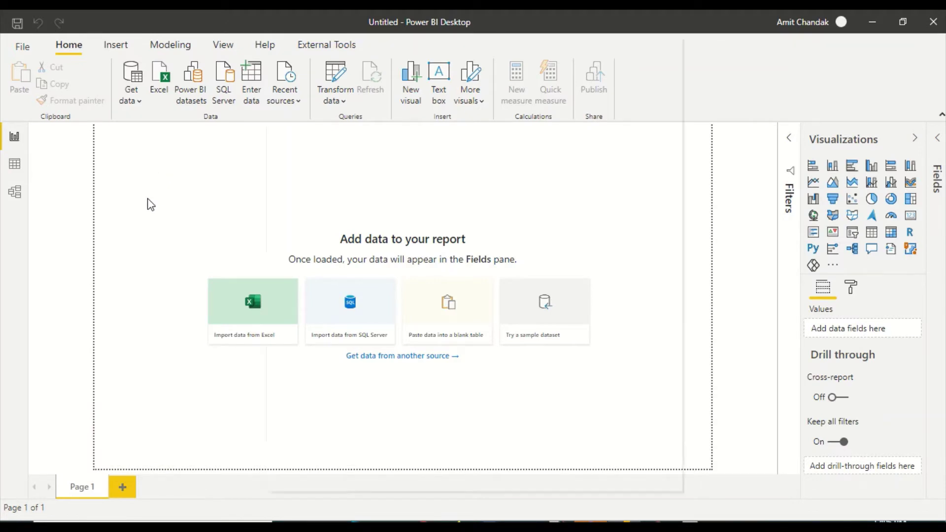
pyautogui.click(582, 462)
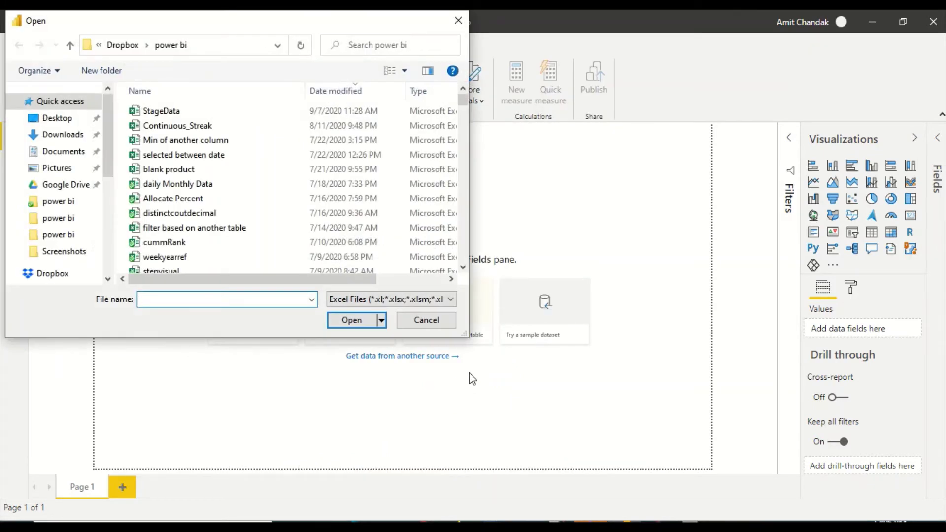
pyautogui.click(61, 235)
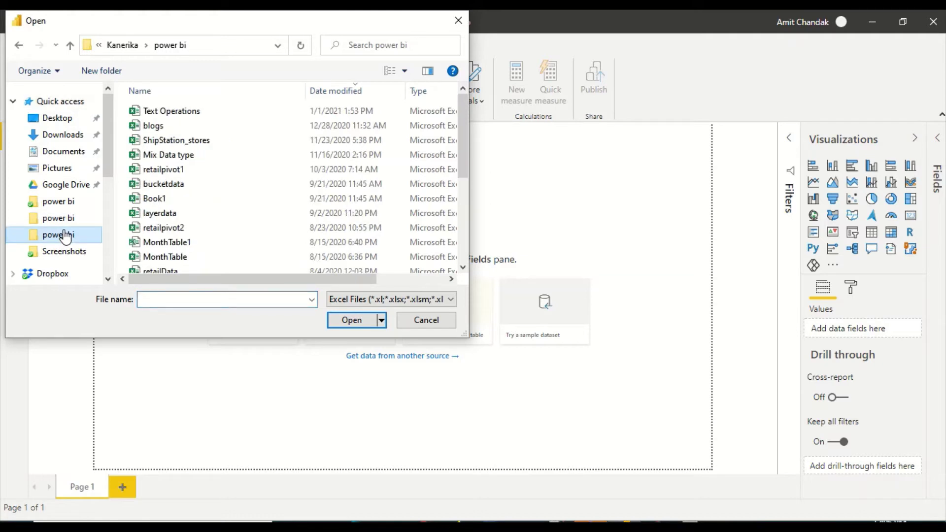
pyautogui.scroll(-4, 181, 170)
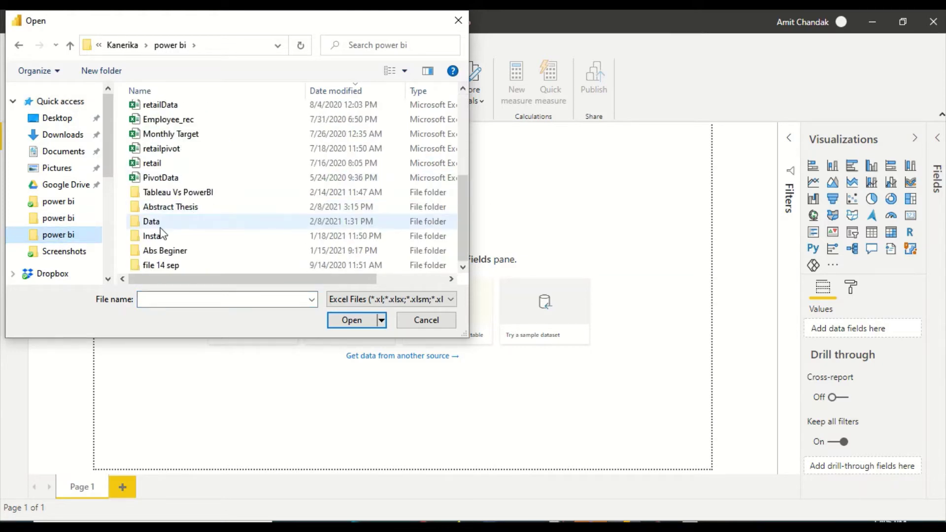
pyautogui.doubleClick(160, 226)
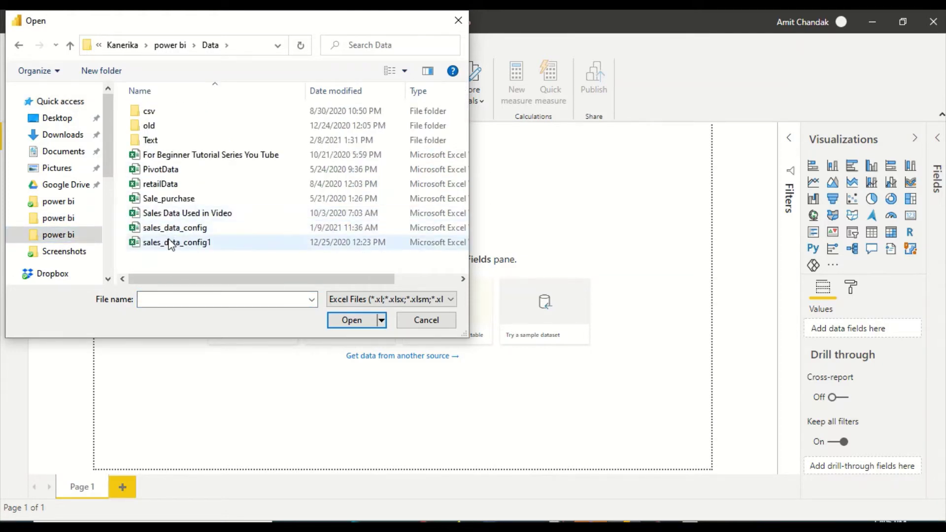
pyautogui.moveTo(191, 279)
pyautogui.mouseDown()
pyautogui.moveTo(272, 294)
pyautogui.moveTo(177, 279)
pyautogui.mouseUp()
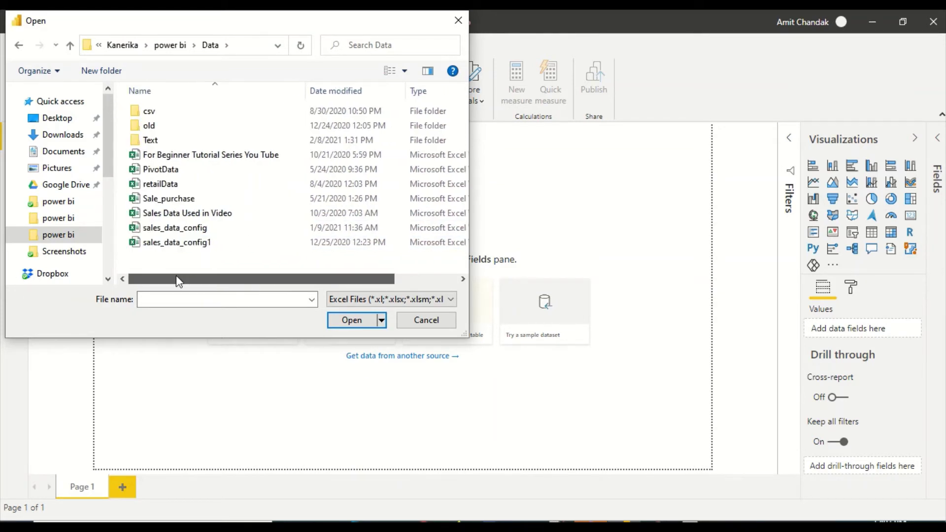
pyautogui.click(167, 184)
pyautogui.moveTo(182, 277)
pyautogui.mouseDown()
pyautogui.moveTo(232, 290)
pyautogui.moveTo(172, 286)
pyautogui.mouseUp()
pyautogui.click(170, 215)
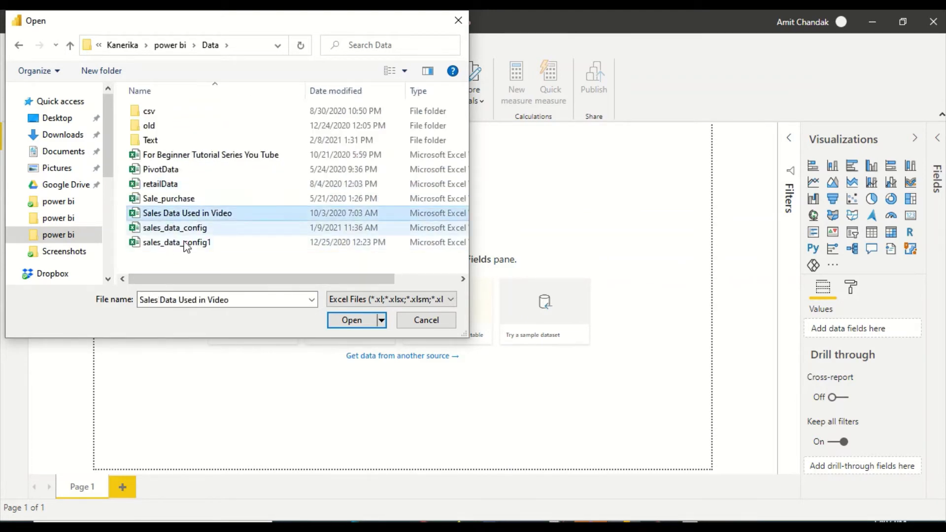
pyautogui.click(336, 323)
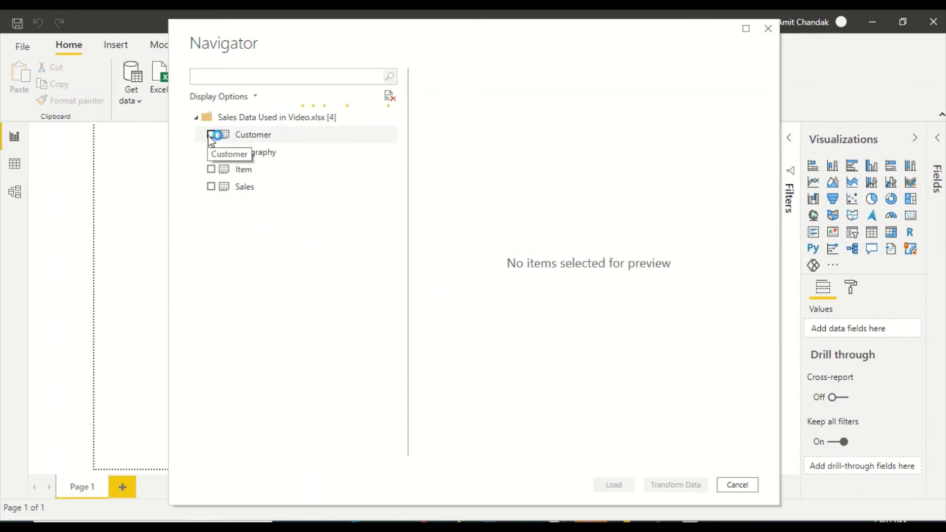
# Step: Tick the Customer, Geography, Item and Sales tables in the Navigator and load all four
pyautogui.click(211, 134)
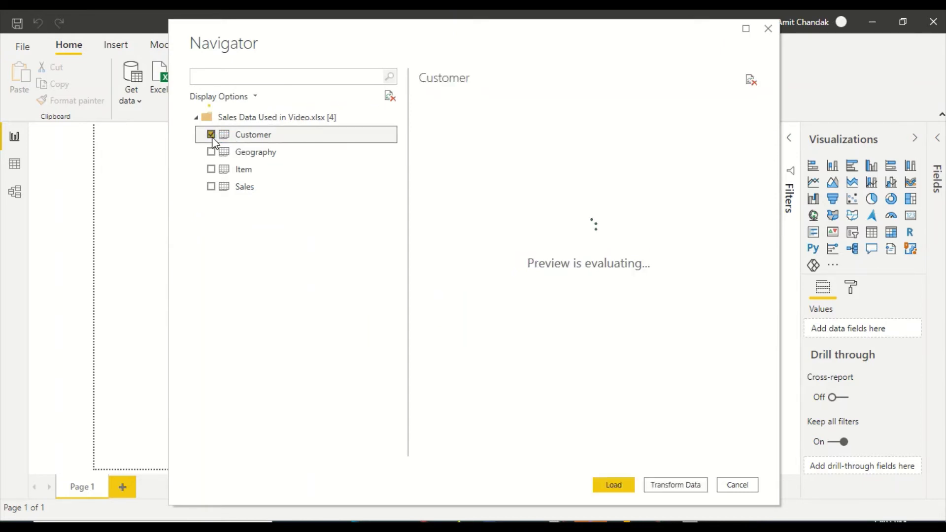
pyautogui.click(211, 152)
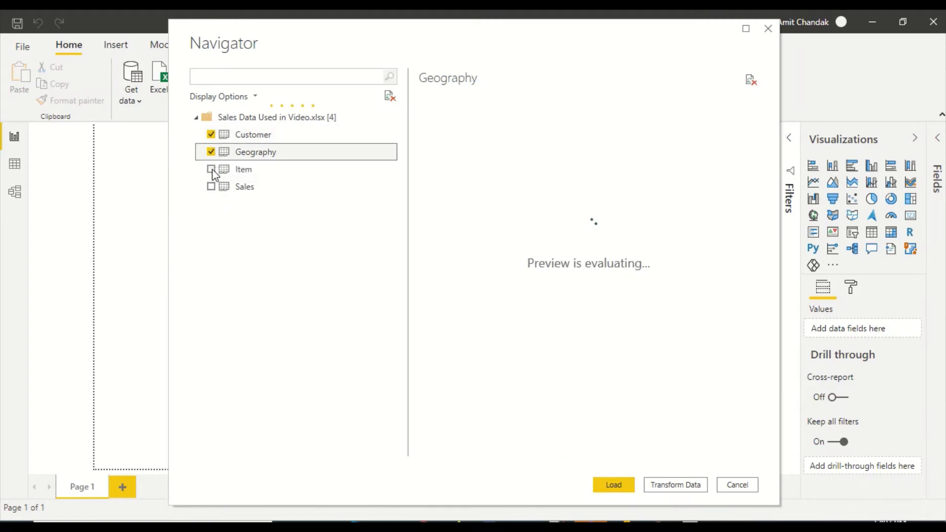
pyautogui.click(211, 169)
pyautogui.click(211, 187)
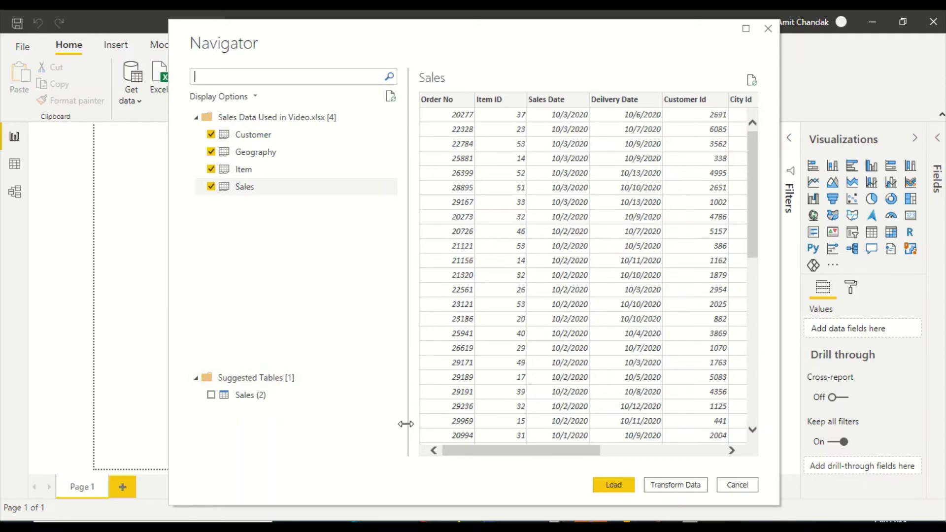
pyautogui.moveTo(478, 456); pyautogui.dragTo(493, 474)
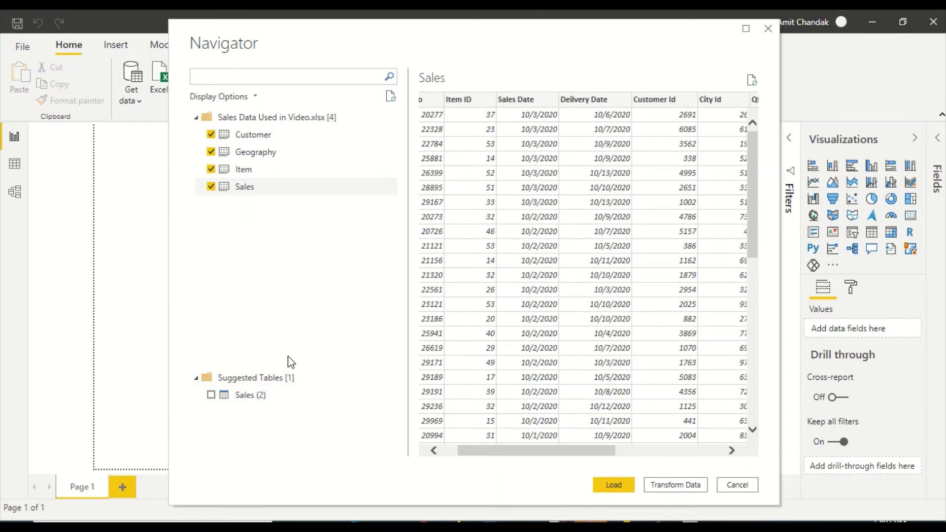
pyautogui.click(611, 482)
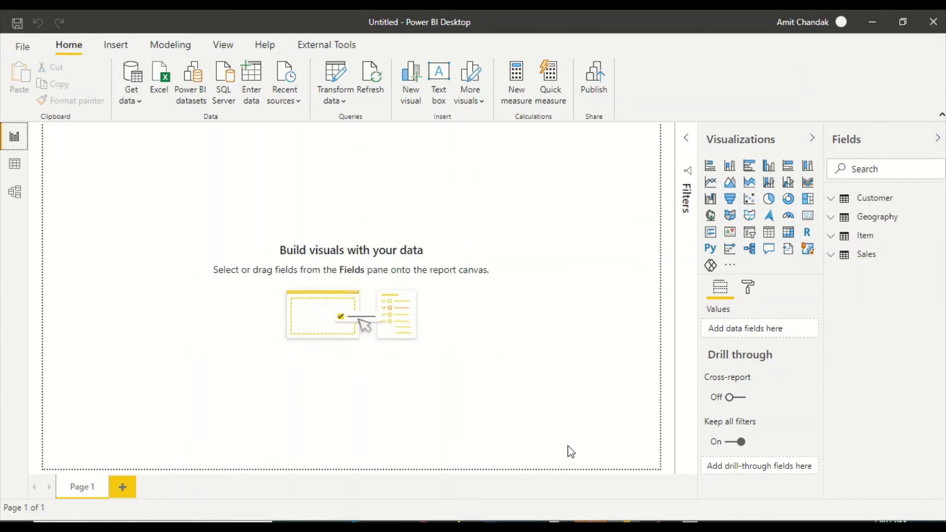
# Step: In the model diagram, delete the Customer–Geography relationship
pyautogui.click(15, 191)
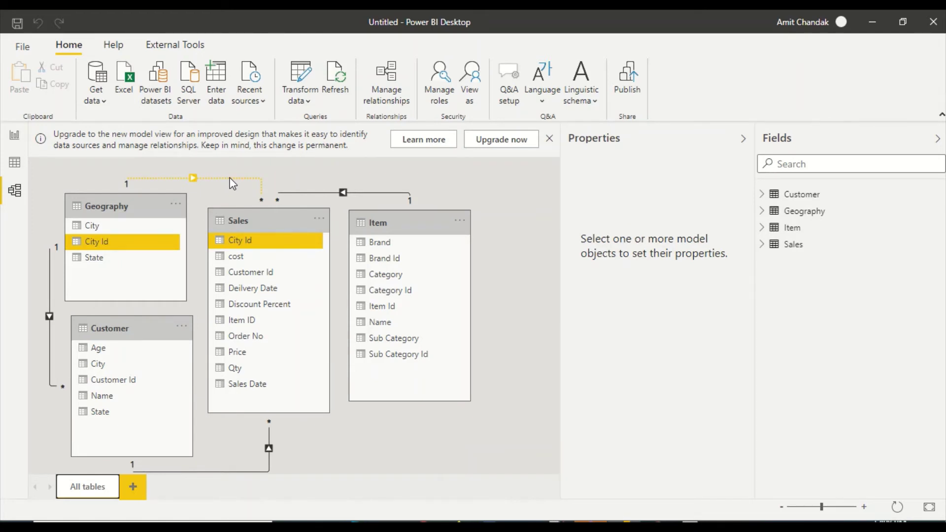
pyautogui.doubleClick(49, 281)
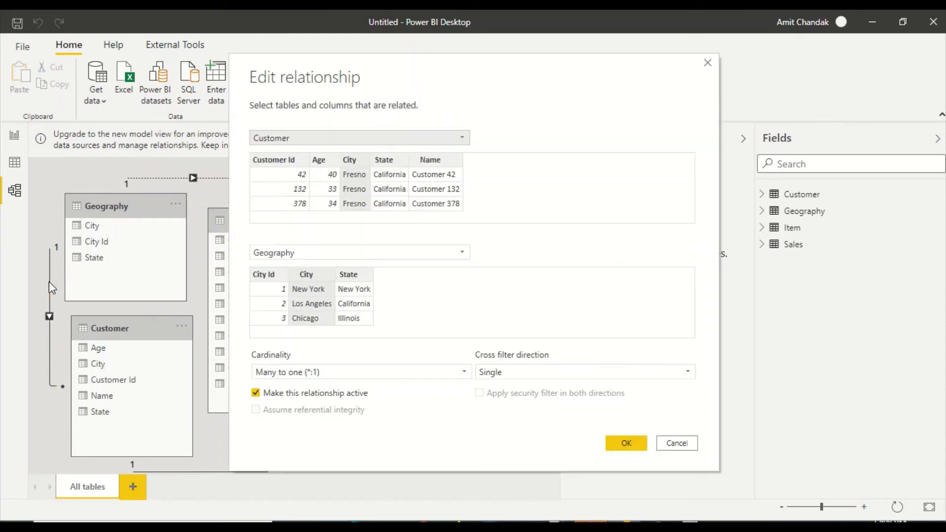
pyautogui.click(676, 443)
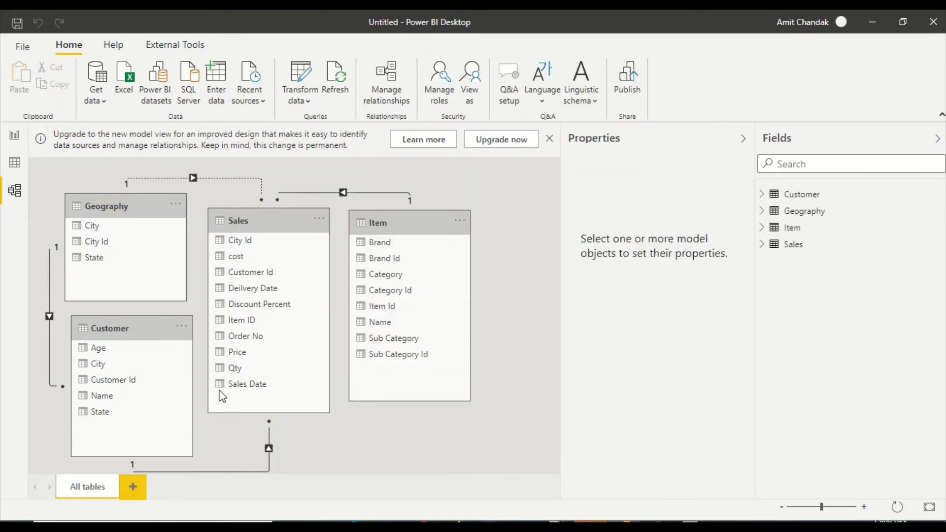
pyautogui.rightClick(48, 304)
pyautogui.click(60, 315)
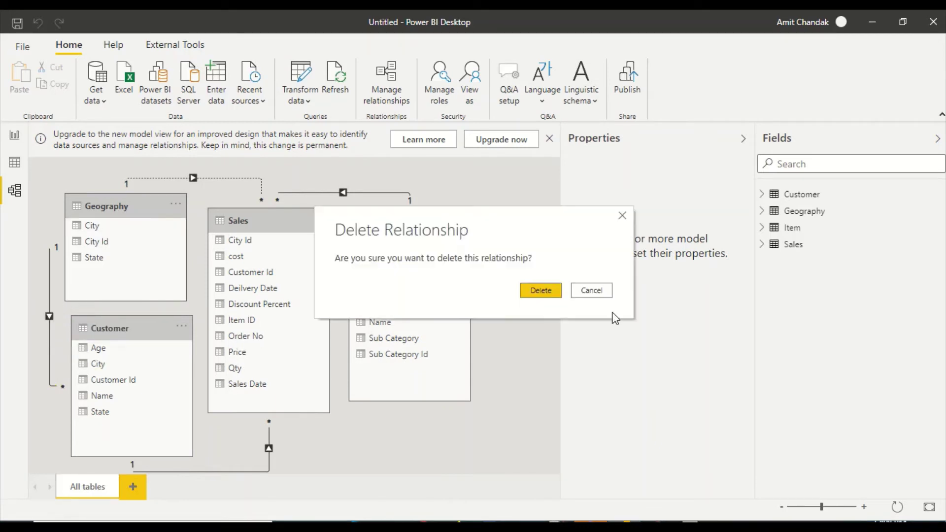
pyautogui.click(538, 296)
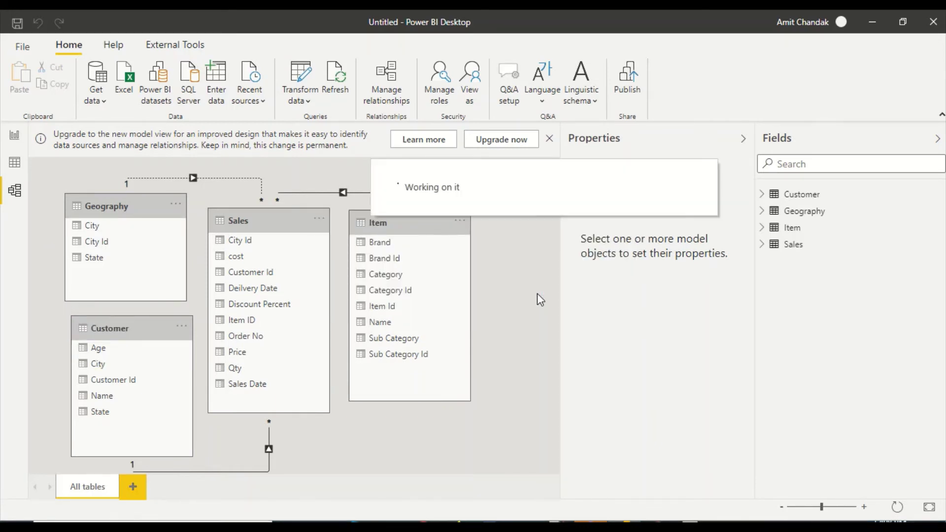
# Step: Make the Geography–Sales relationship active and keep the Customer–Sales relationship unchanged
pyautogui.doubleClick(230, 178)
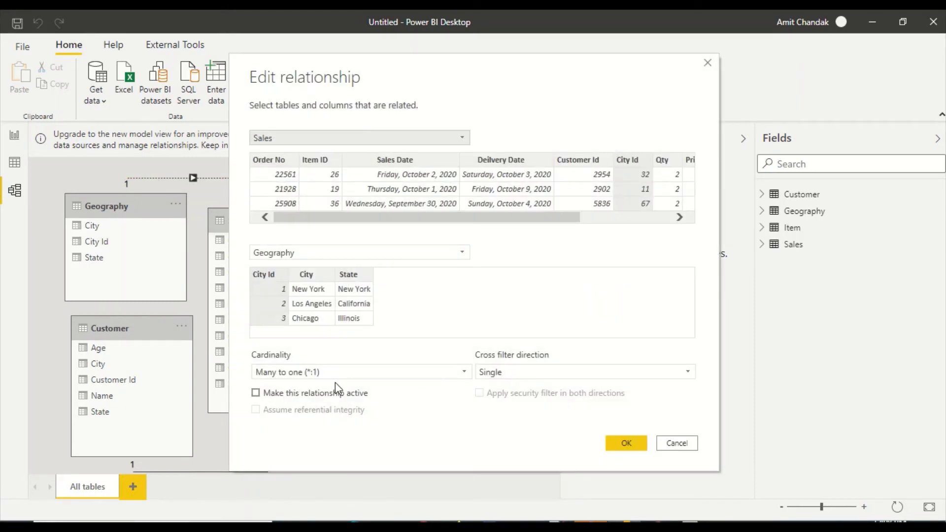
pyautogui.click(308, 394)
pyautogui.click(625, 443)
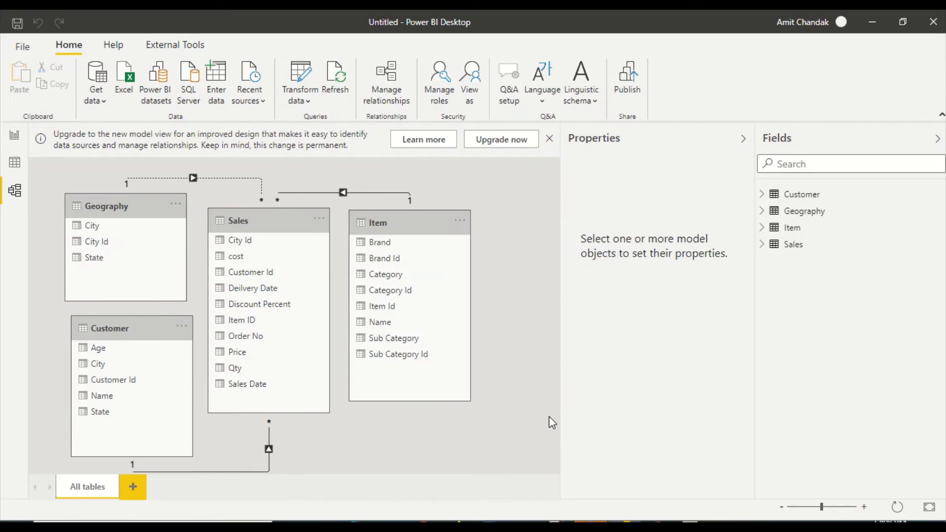
pyautogui.doubleClick(270, 437)
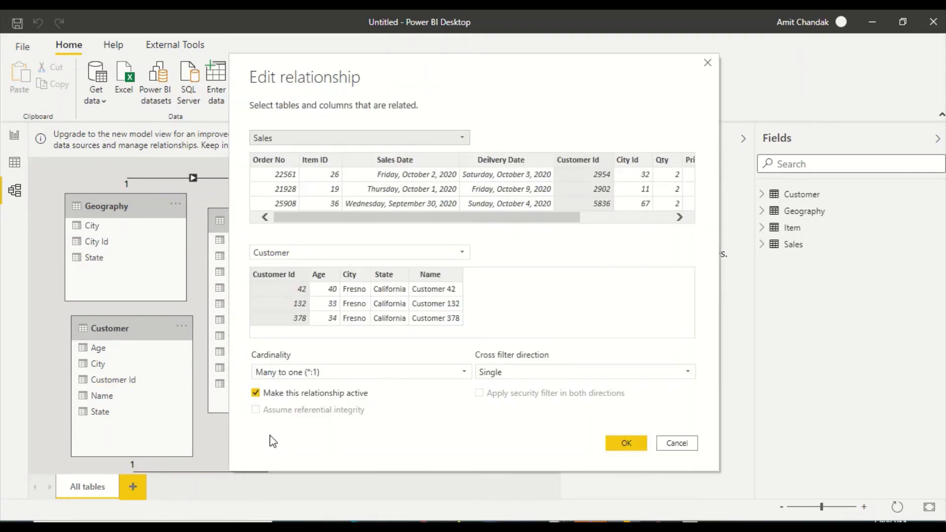
pyautogui.click(616, 443)
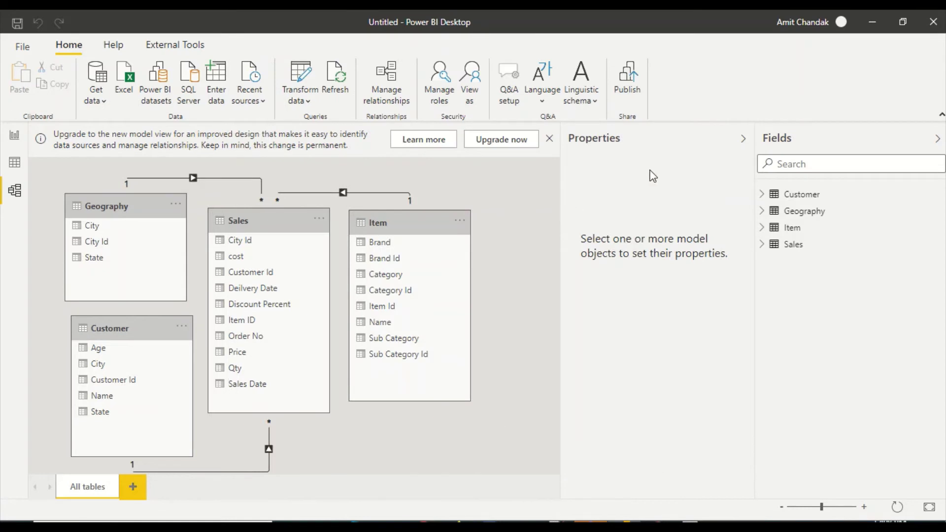
# Step: Arrange the diagram with Sales in the middle and Item on the right, then go to Tableau
pyautogui.click(743, 139)
pyautogui.moveTo(387, 224); pyautogui.dragTo(553, 207)
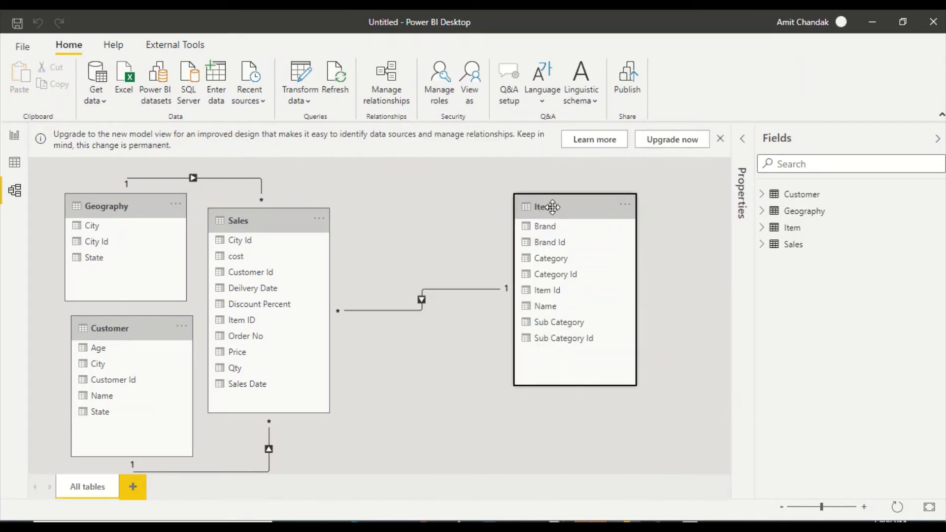
pyautogui.moveTo(271, 220); pyautogui.dragTo(411, 205)
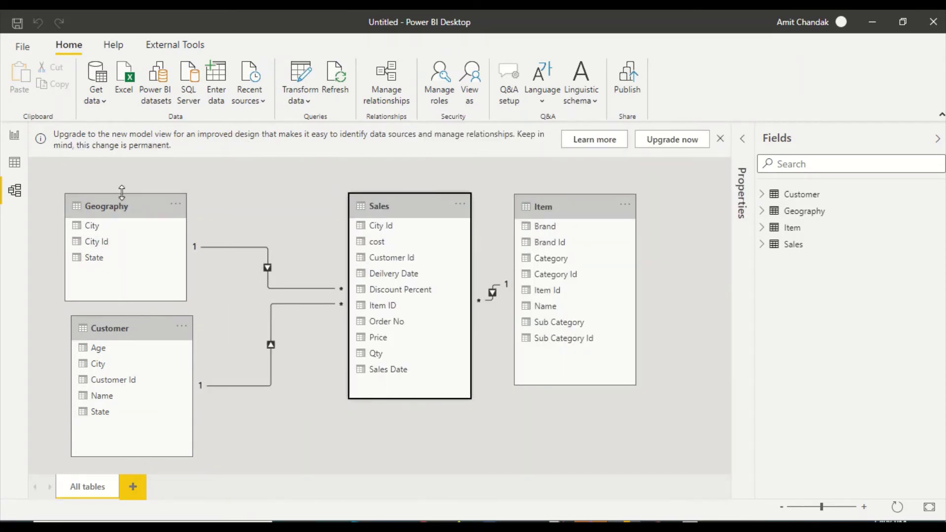
pyautogui.moveTo(122, 192); pyautogui.dragTo(126, 184)
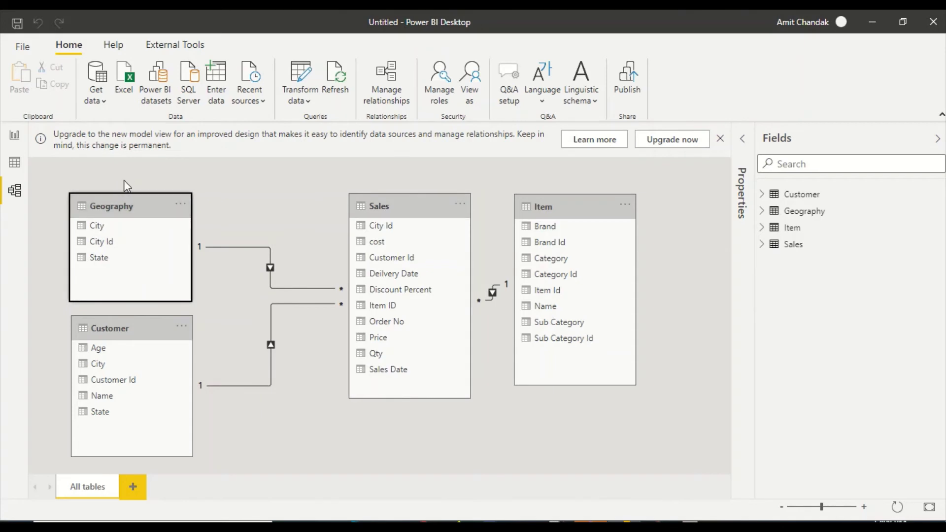
pyautogui.click(15, 138)
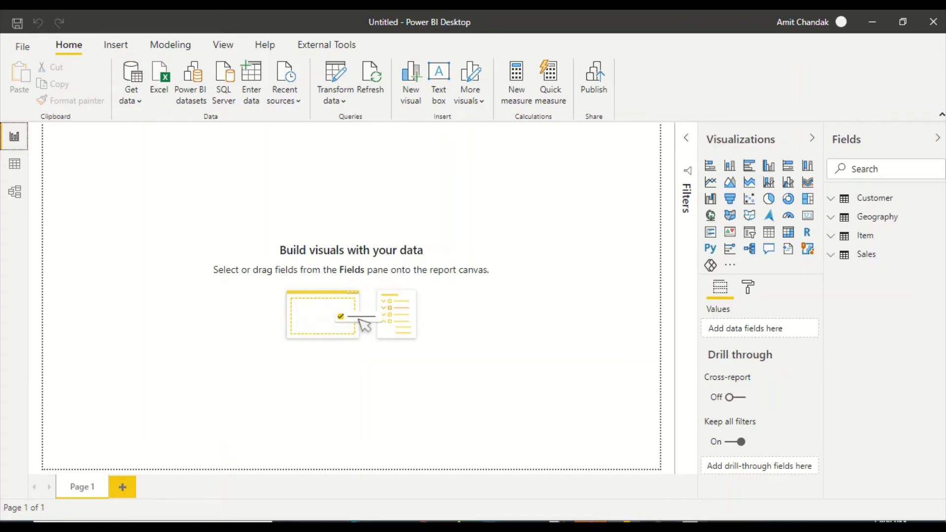
pyautogui.hotkey('alt', 'Tab')
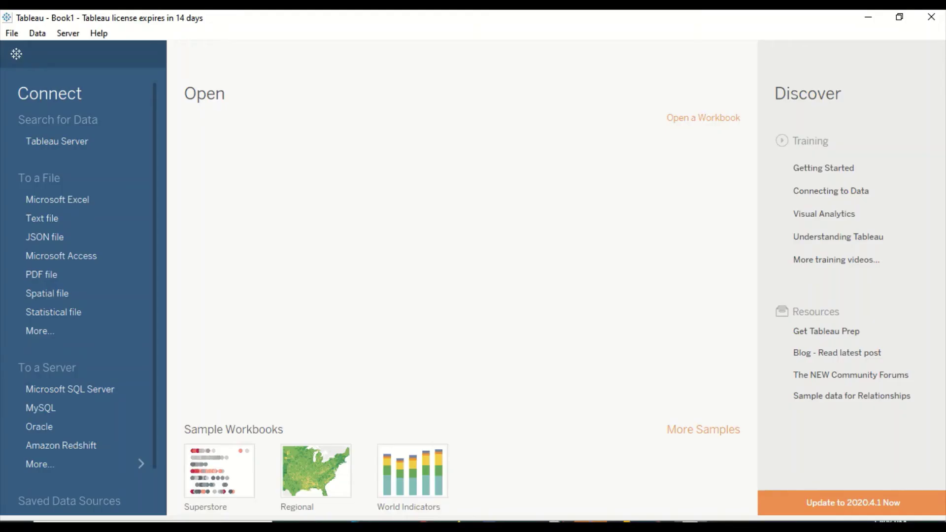
# Step: Connect Tableau to the Excel workbook Sales Data Used in Video from power bi > Data
pyautogui.click(71, 206)
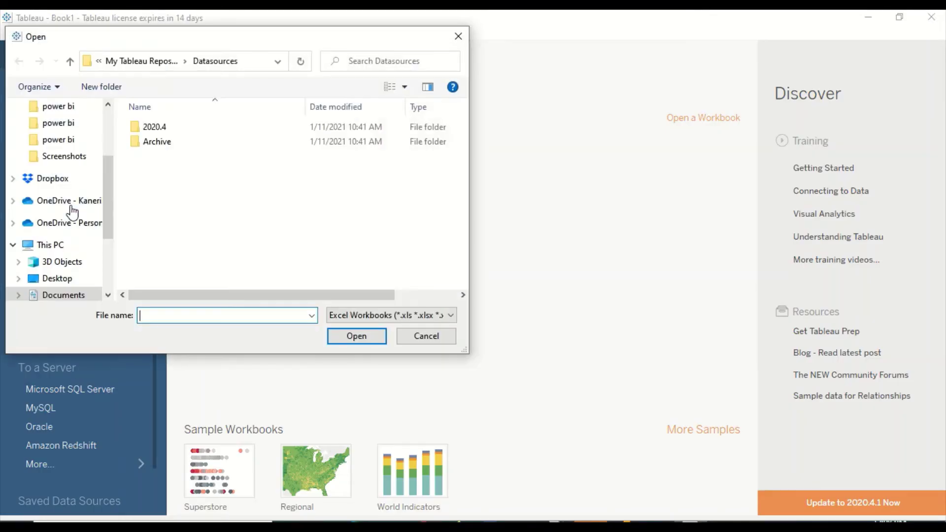
pyautogui.click(66, 140)
pyautogui.scroll(-5, 205, 188)
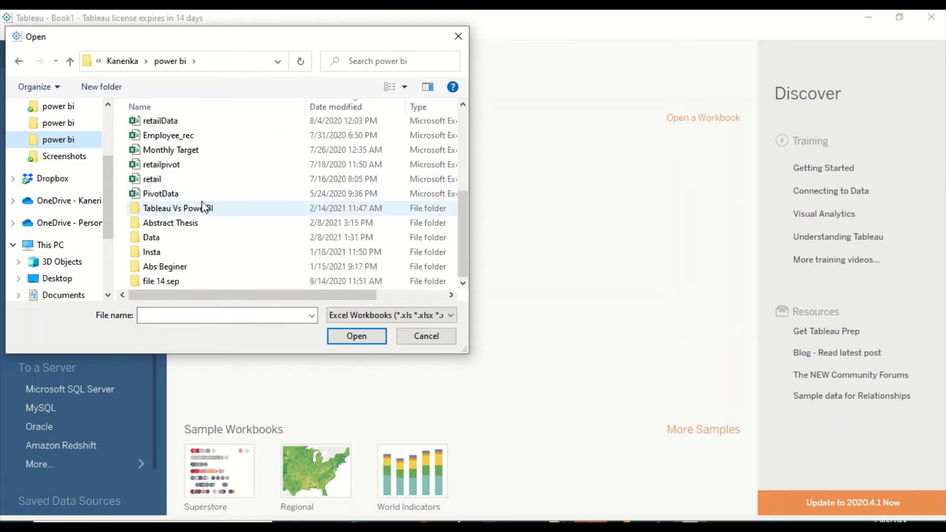
pyautogui.doubleClick(169, 239)
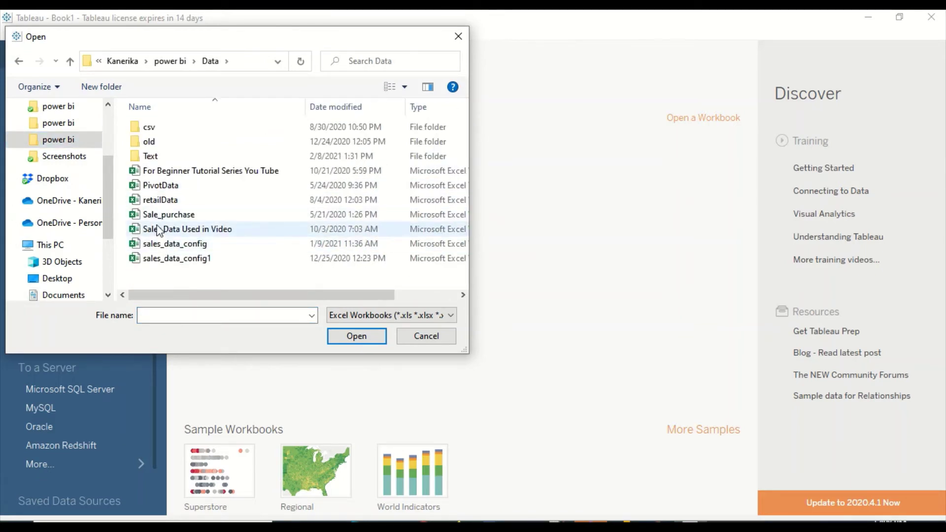
pyautogui.click(158, 231)
pyautogui.click(361, 336)
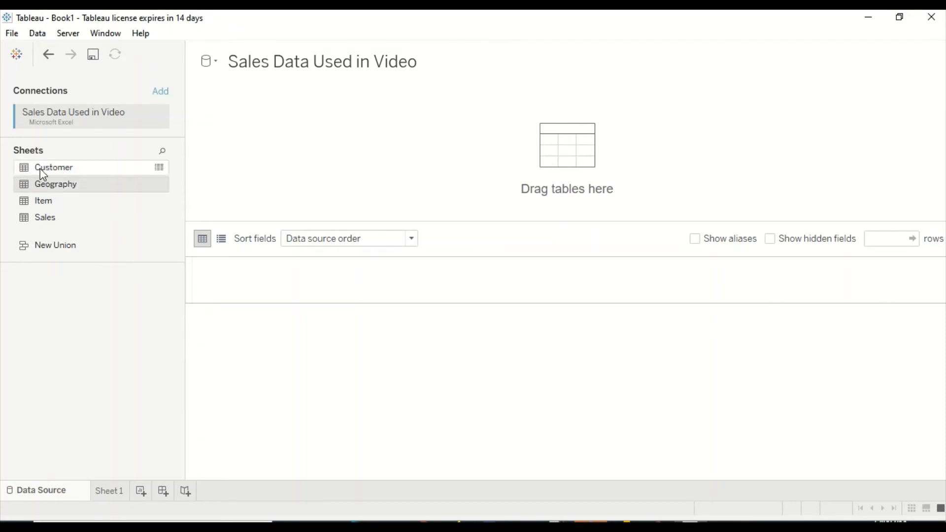
# Step: Relate Customer to Sales on Customer Id, with Customer cardinality One
pyautogui.moveTo(315, 132); pyautogui.dragTo(332, 119)
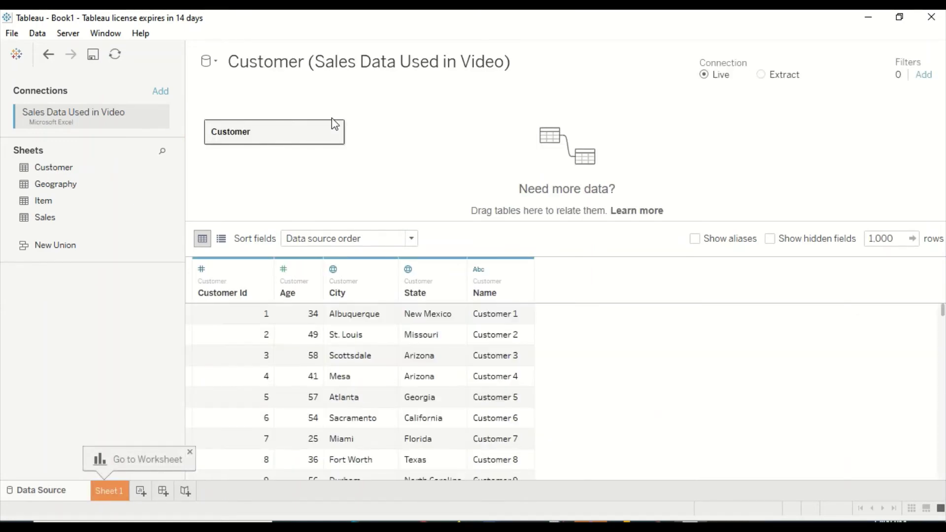
pyautogui.moveTo(45, 216); pyautogui.dragTo(445, 166)
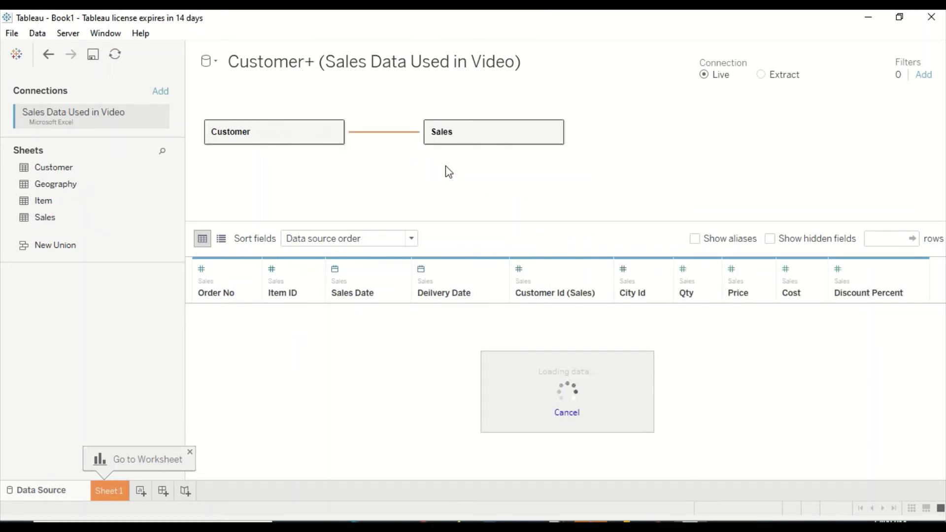
pyautogui.click(384, 132)
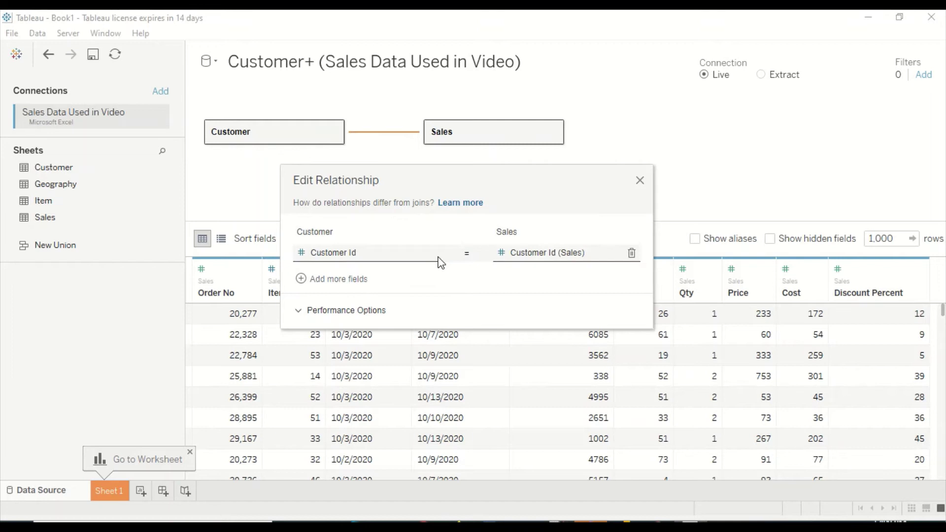
pyautogui.click(358, 321)
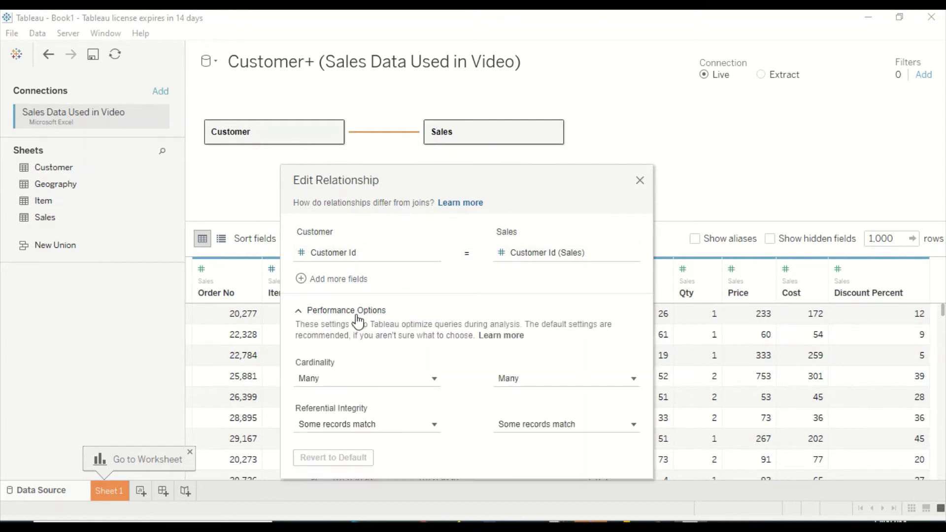
pyautogui.click(380, 384)
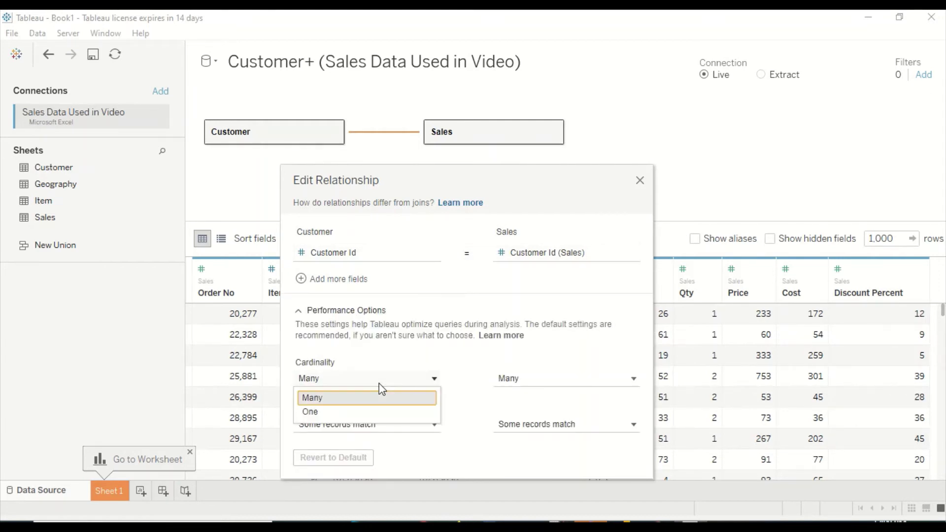
pyautogui.click(340, 413)
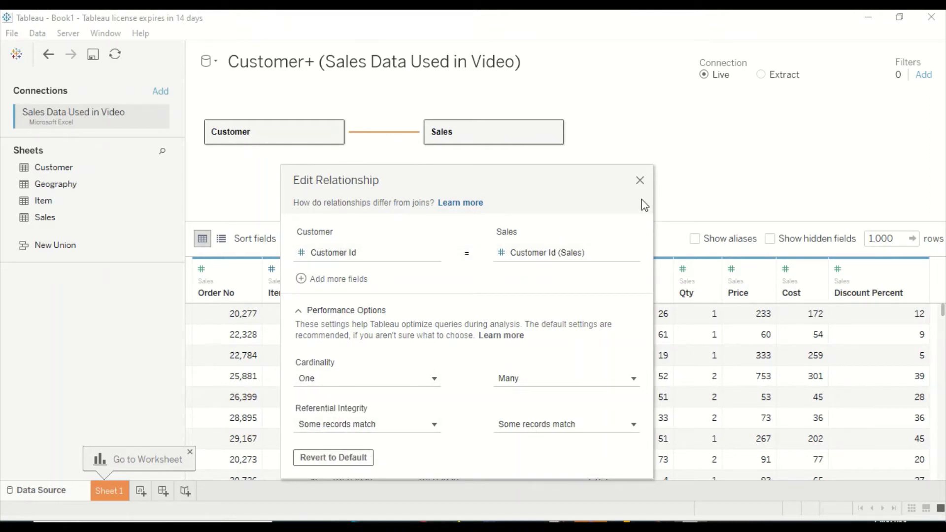
pyautogui.click(640, 180)
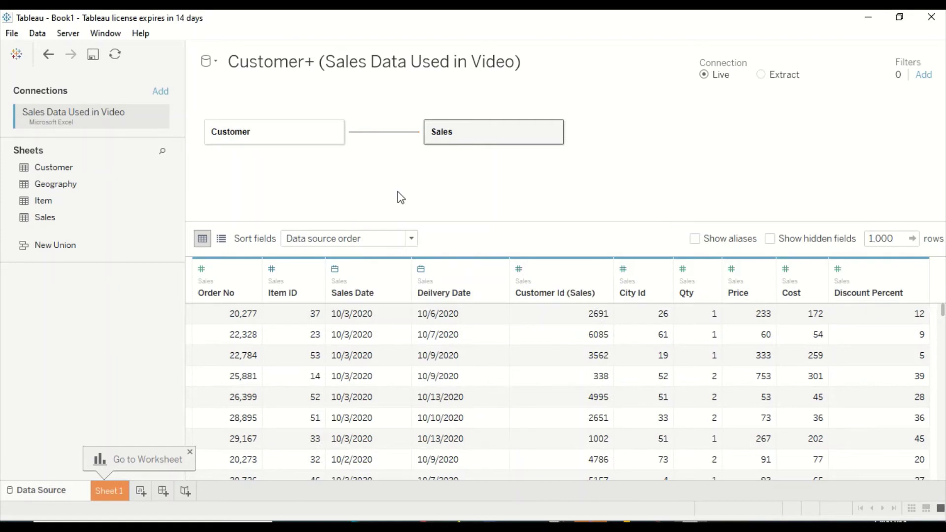
pyautogui.click(389, 134)
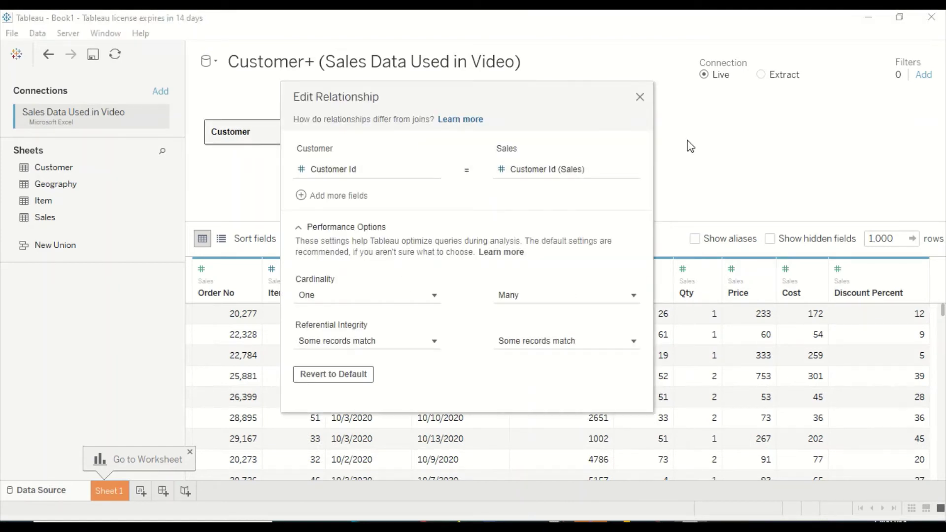
# Step: Relate Geography to Sales on City Id, with Geography cardinality One
pyautogui.click(640, 98)
pyautogui.moveTo(72, 186); pyautogui.dragTo(645, 167)
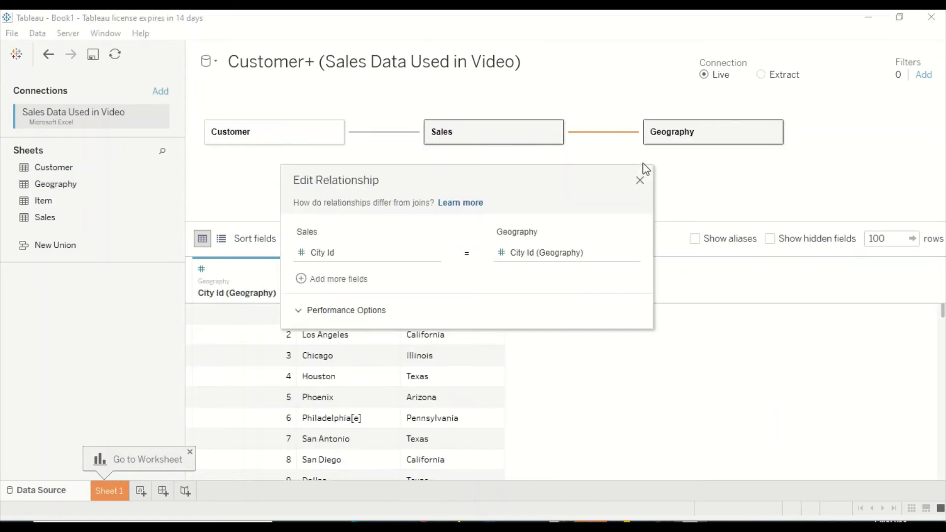
pyautogui.click(305, 281)
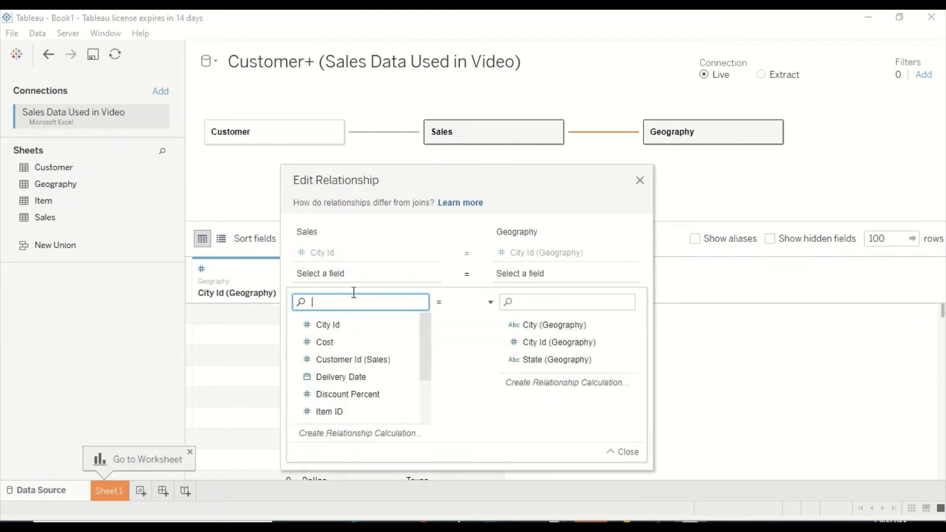
pyautogui.click(329, 326)
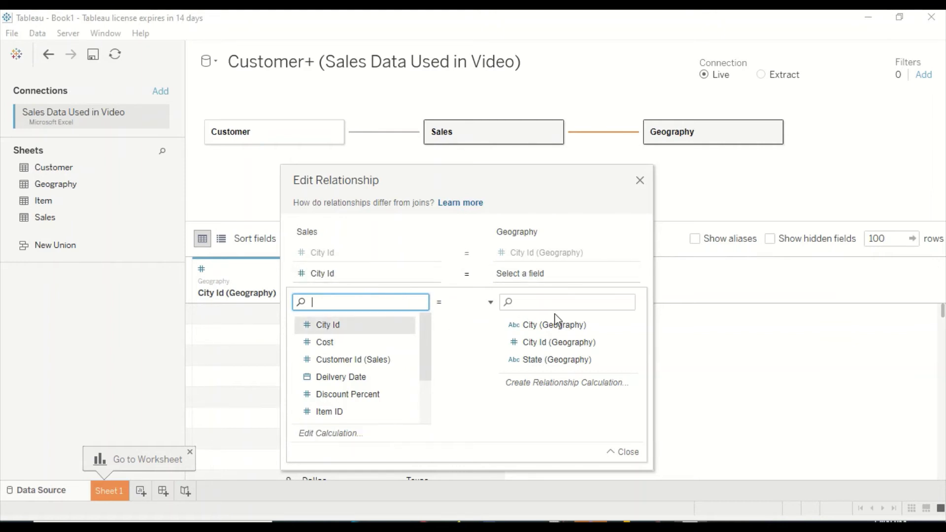
pyautogui.click(626, 451)
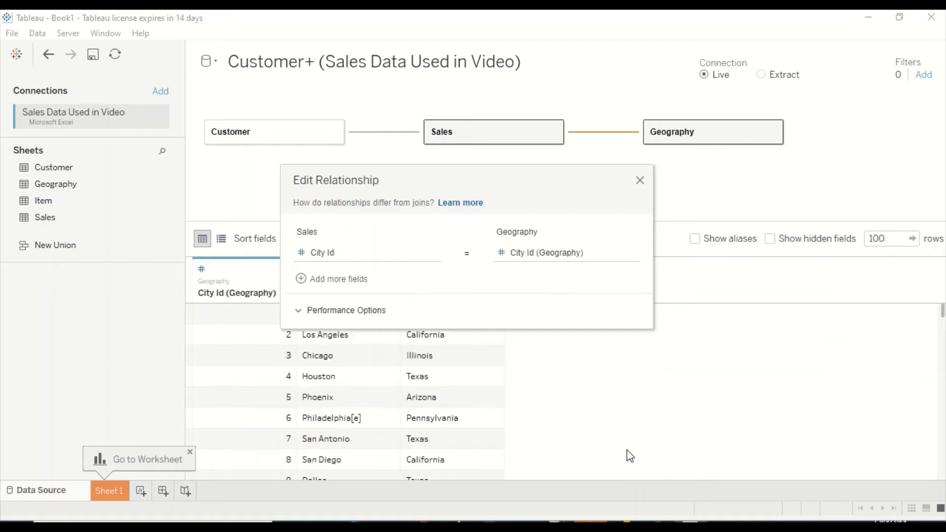
pyautogui.click(358, 321)
pyautogui.click(565, 380)
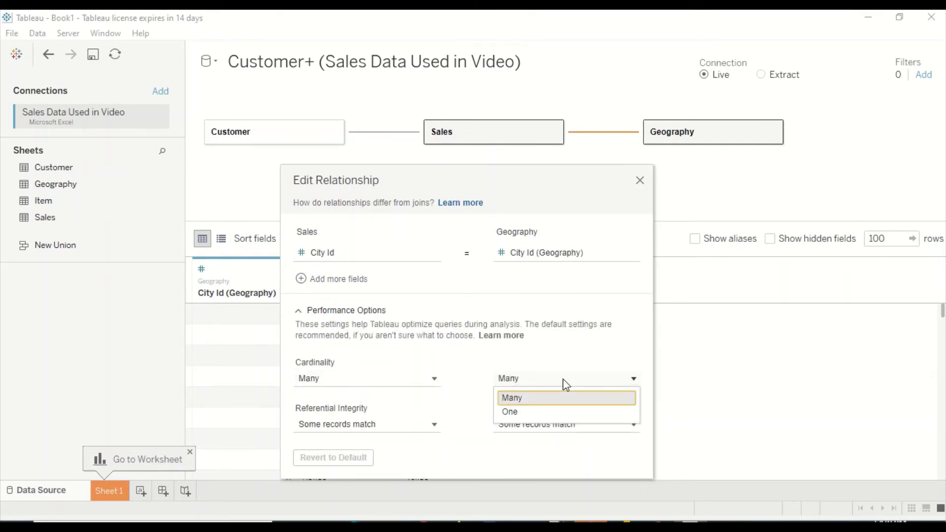
pyautogui.click(525, 413)
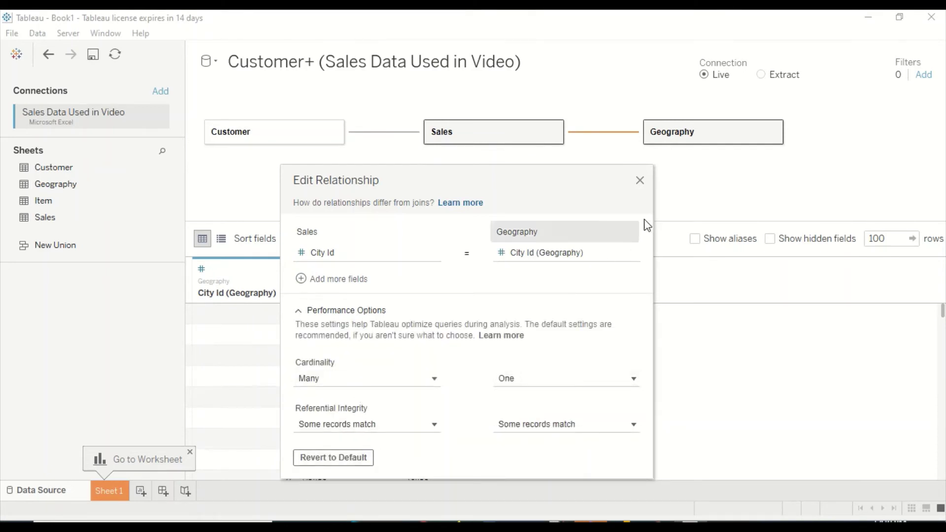
pyautogui.click(640, 180)
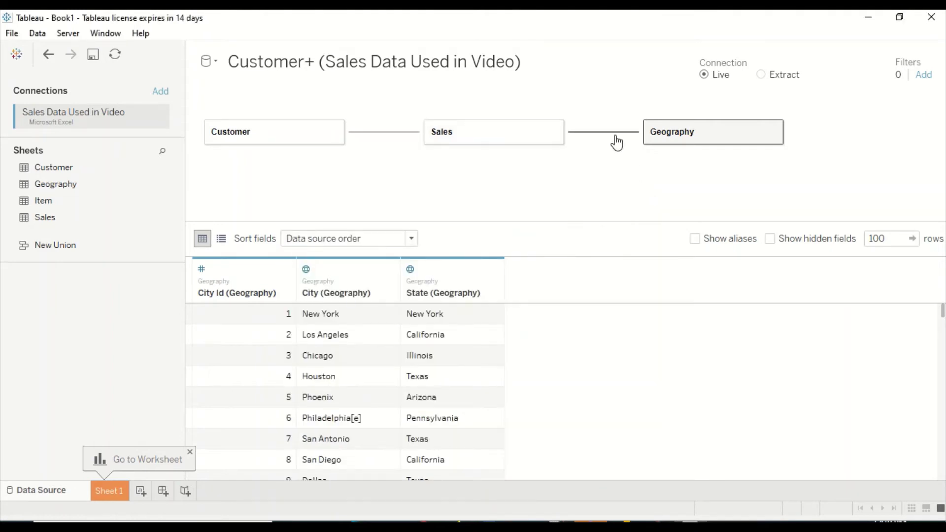
pyautogui.click(617, 143)
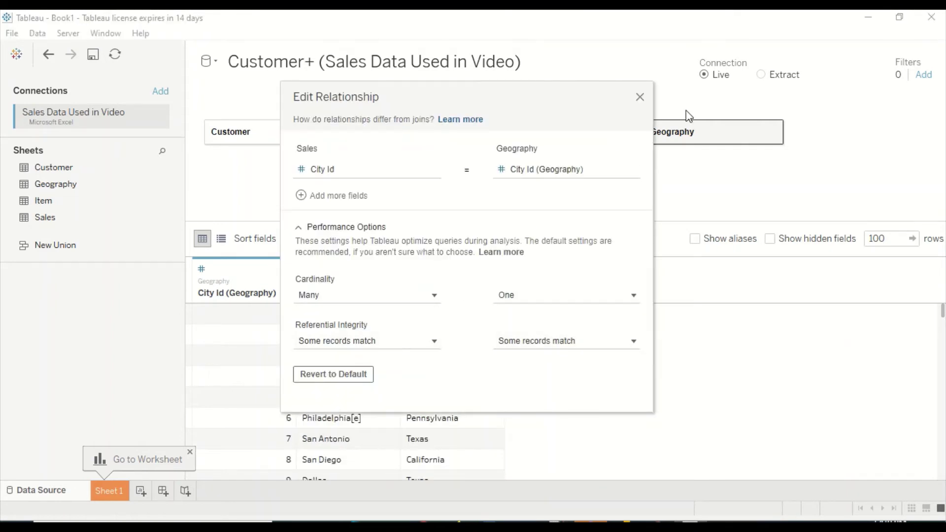
pyautogui.click(640, 97)
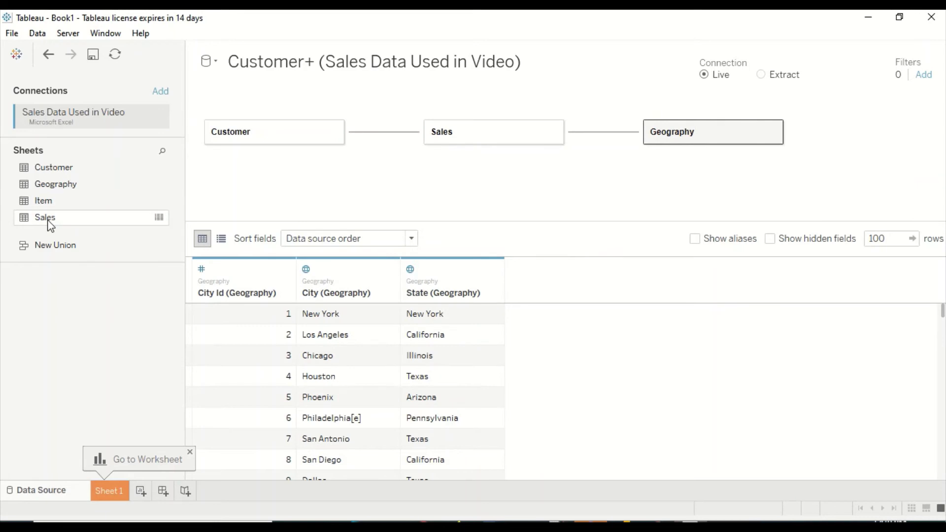
# Step: Add Item, move its relationship from Customer to Sales, and set Item cardinality to One
pyautogui.moveTo(47, 202); pyautogui.dragTo(491, 198)
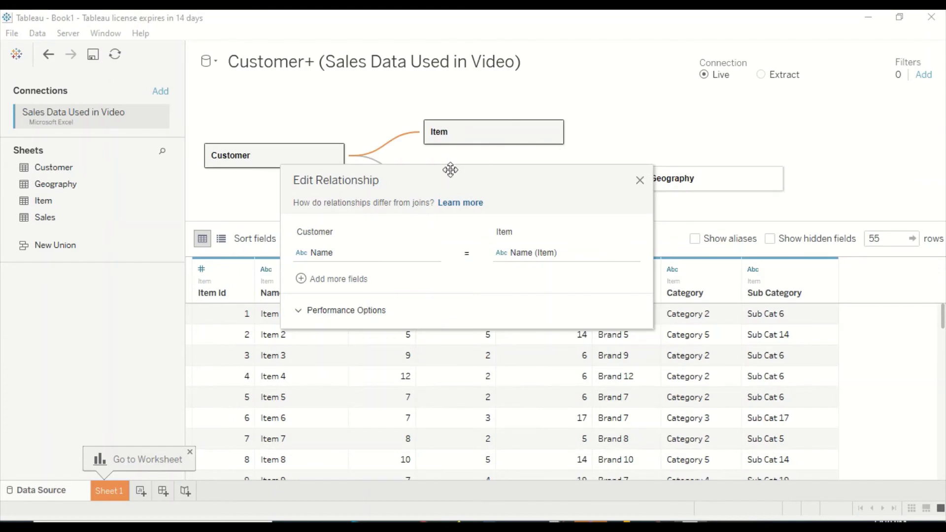
pyautogui.moveTo(445, 177); pyautogui.dragTo(523, 235)
pyautogui.click(394, 144)
pyautogui.click(640, 185)
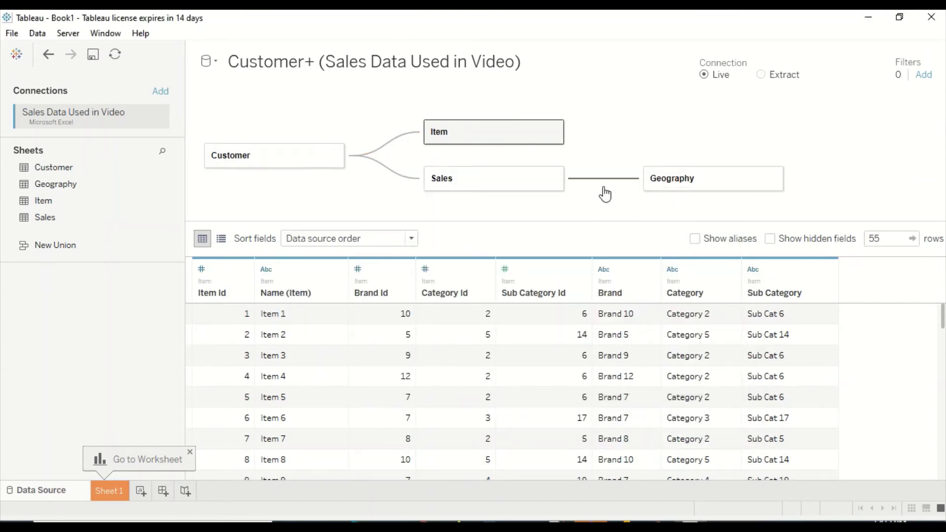
pyautogui.moveTo(495, 141); pyautogui.dragTo(562, 187)
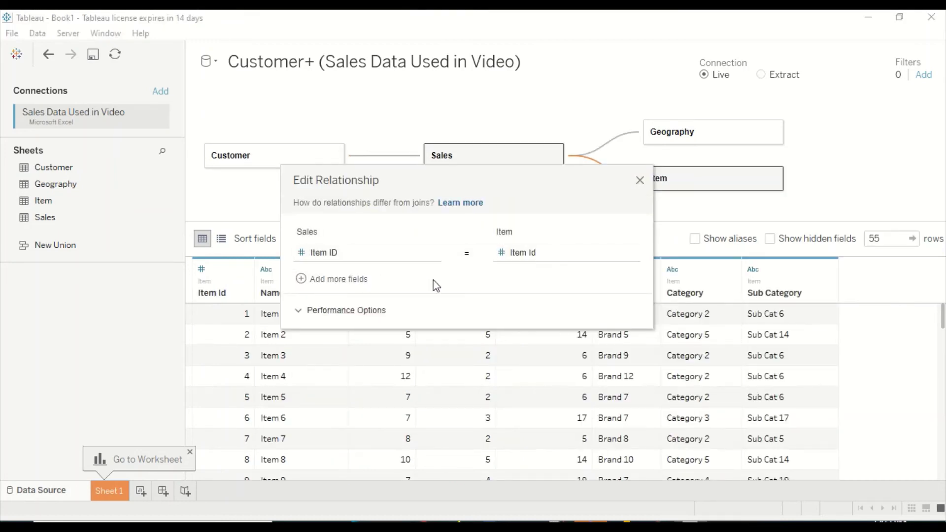
pyautogui.click(375, 313)
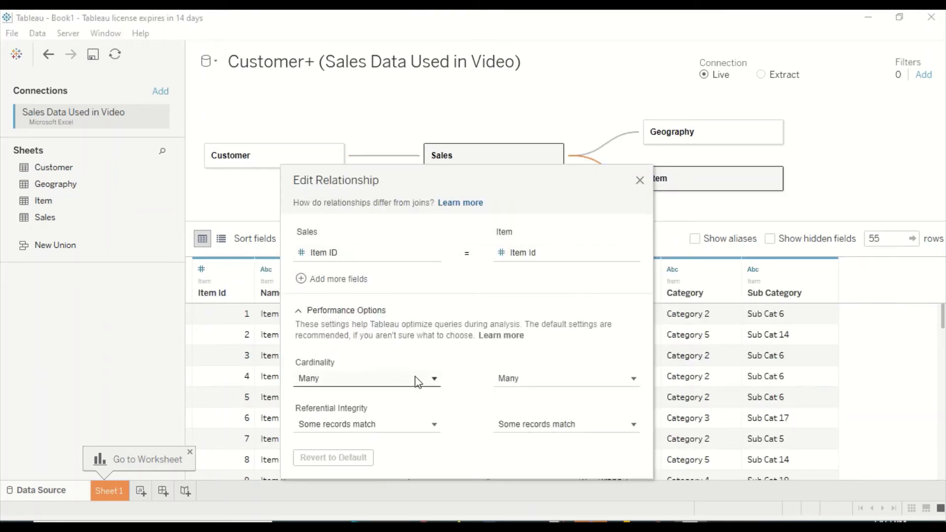
pyautogui.click(535, 381)
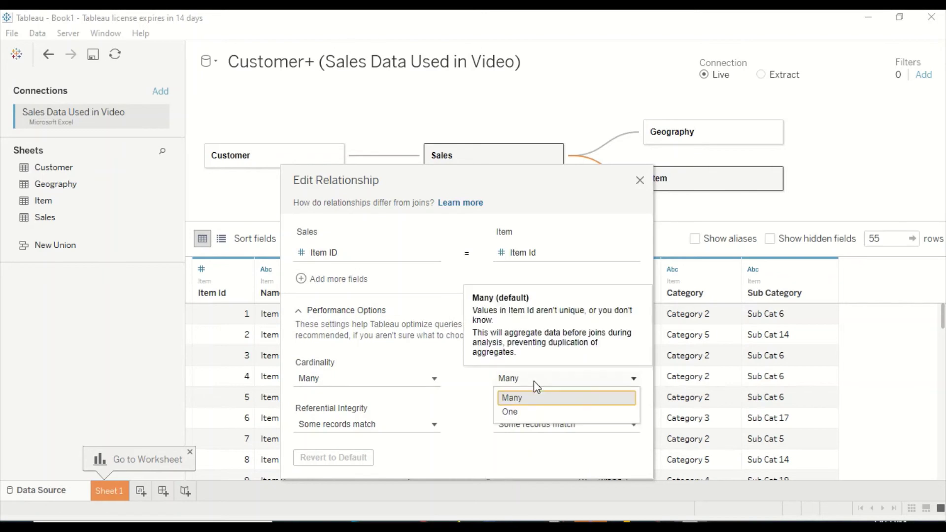
pyautogui.click(522, 410)
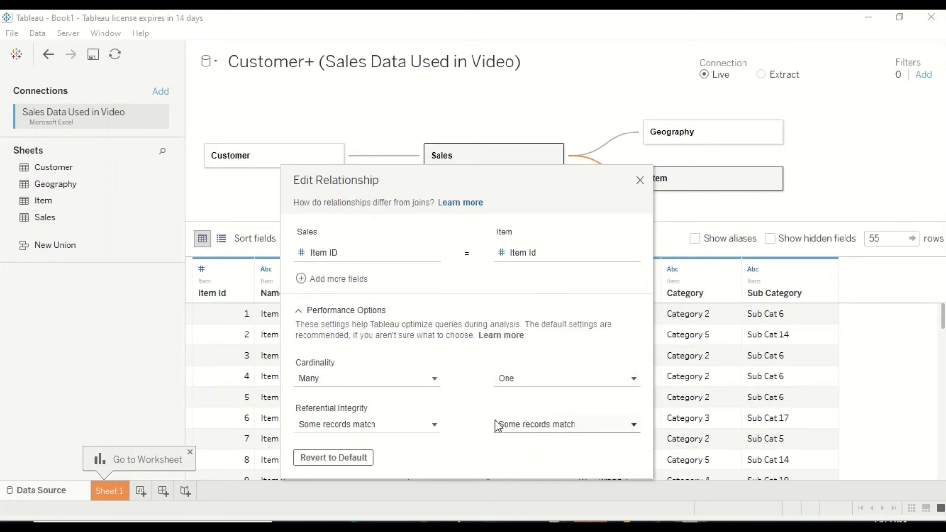
pyautogui.click(640, 181)
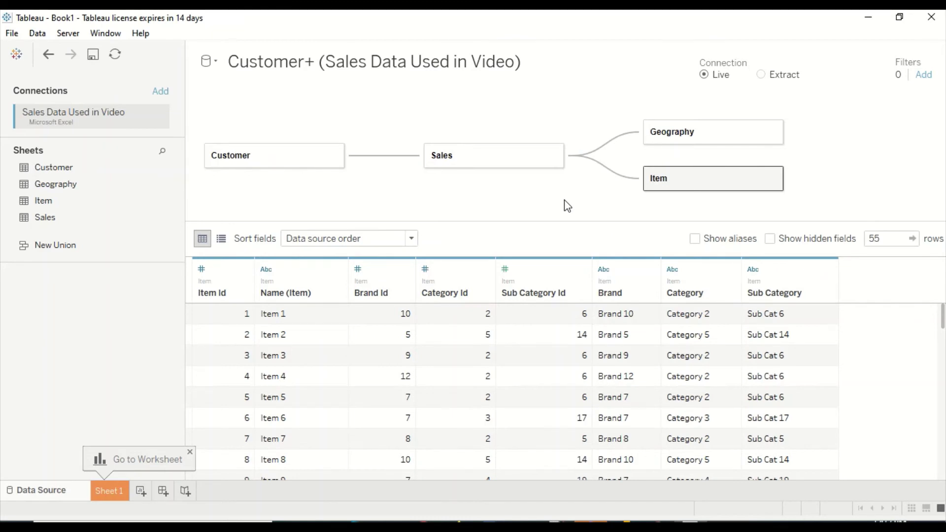
# Step: Save the Tableau workbook as Tableau Book1 in power bi > Tableau Vs PowerBI
pyautogui.hotkey('ctrl', 's')
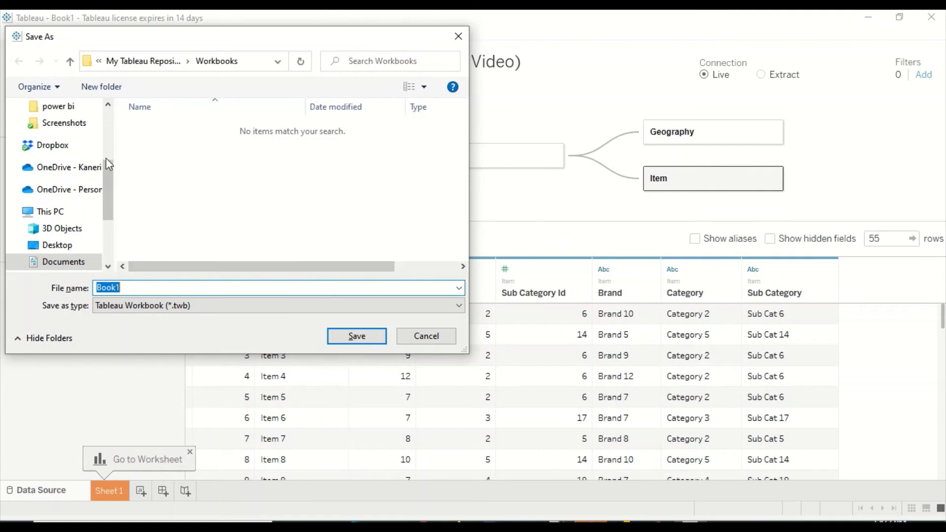
pyautogui.scroll(3, 109, 132)
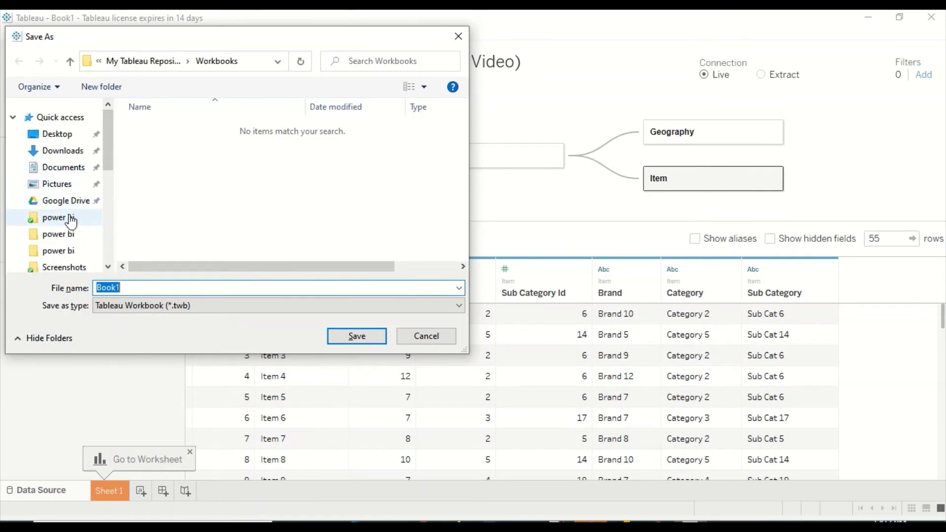
pyautogui.click(72, 253)
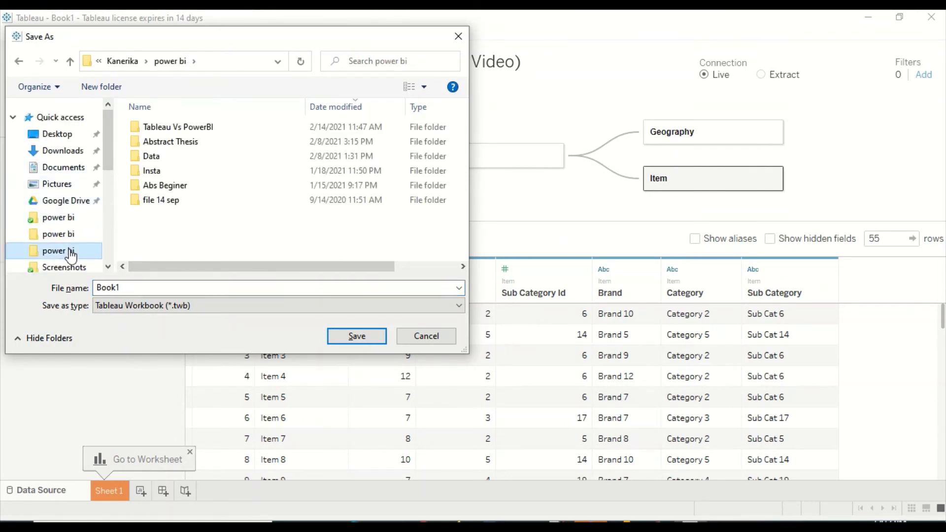
pyautogui.doubleClick(168, 129)
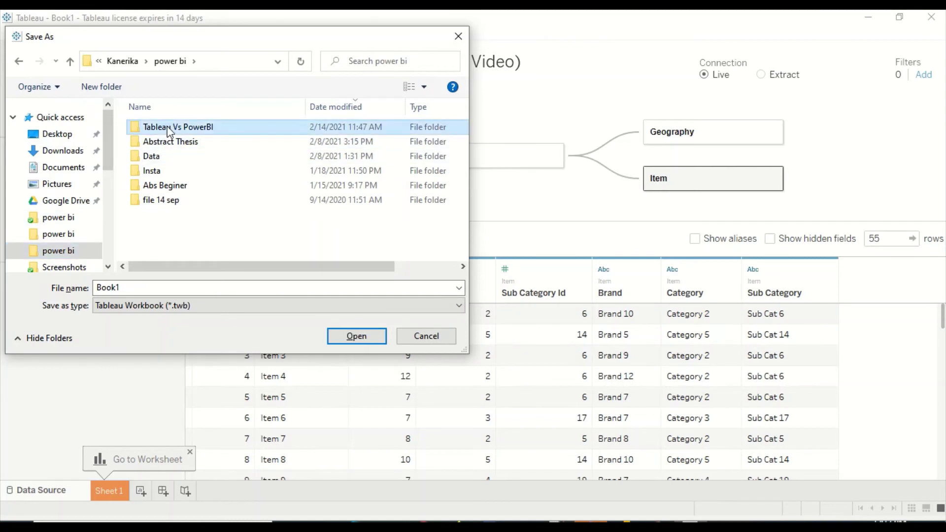
pyautogui.doubleClick(151, 287)
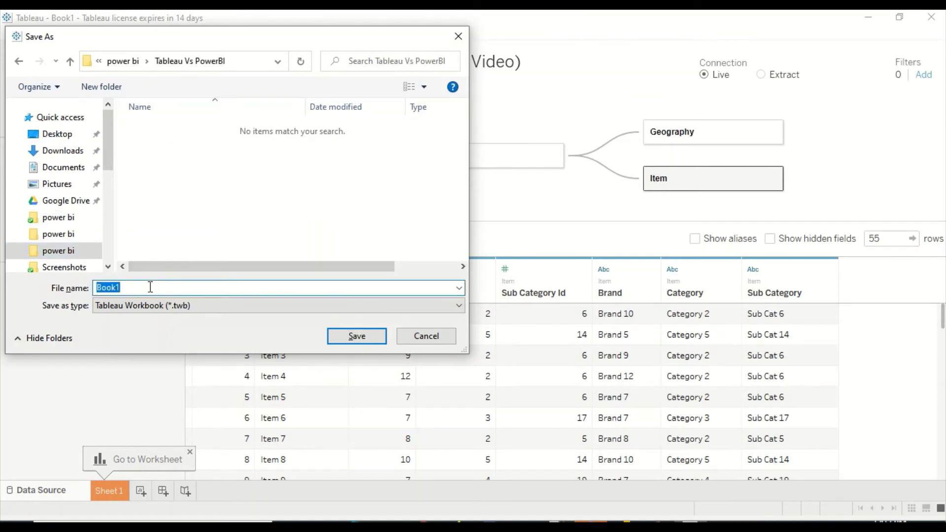
pyautogui.write('Tableau')
# Step: Complete the Tableau save, then save the Power BI report as Power BI1 in Tableau Vs PowerBI
pyautogui.click(358, 340)
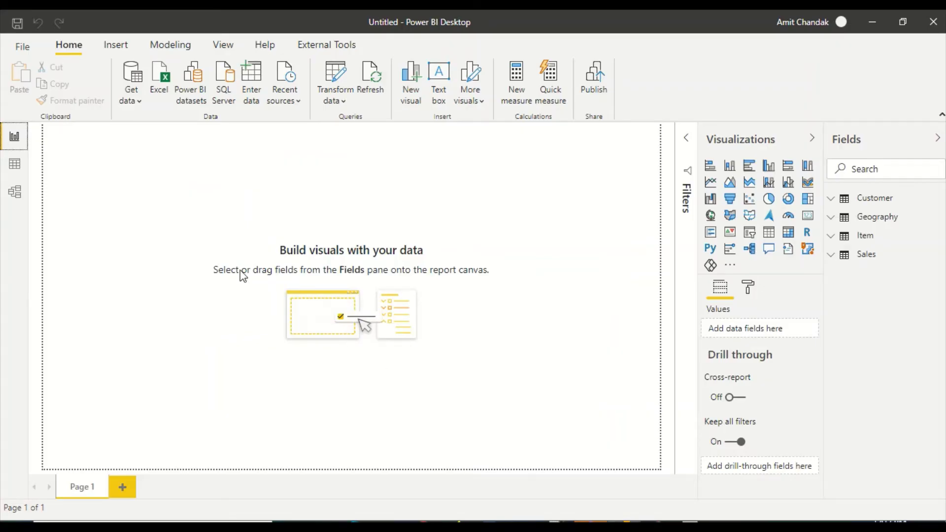
pyautogui.hotkey('ctrl', 's')
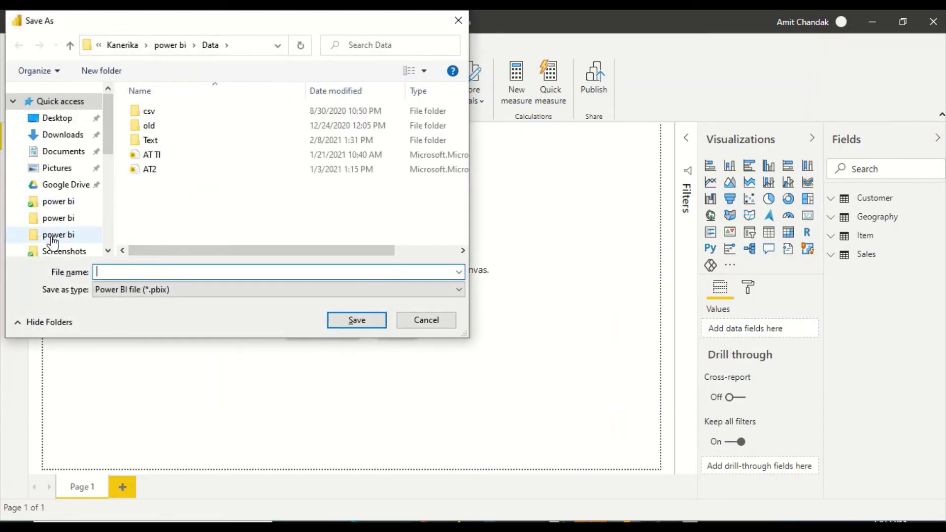
pyautogui.click(53, 235)
pyautogui.scroll(-8, 185, 152)
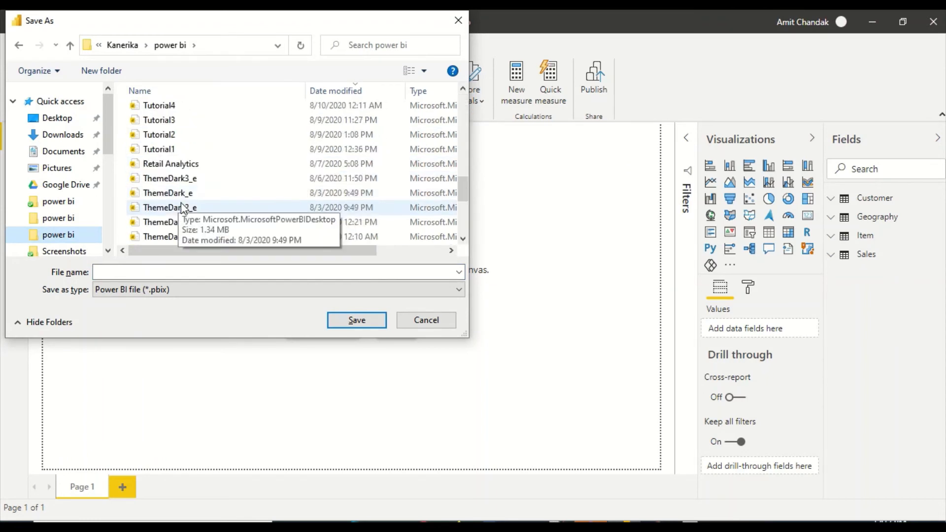
pyautogui.scroll(10, 187, 217)
pyautogui.doubleClick(167, 162)
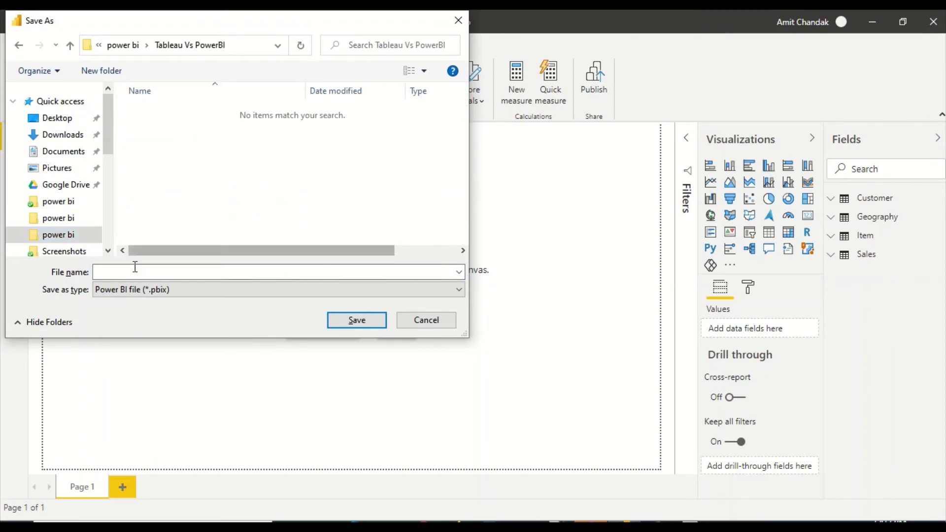
pyautogui.click(137, 269)
pyautogui.write('Power BI1')
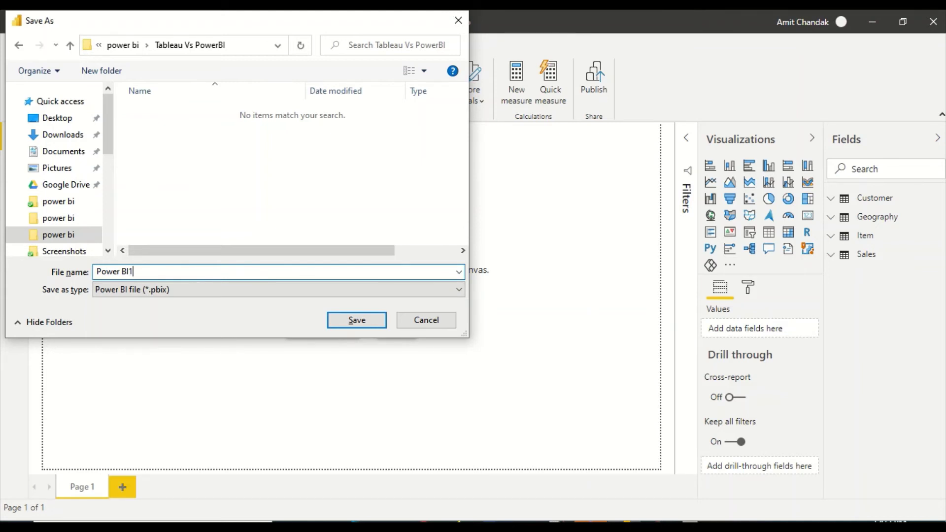
pyautogui.press('Return')
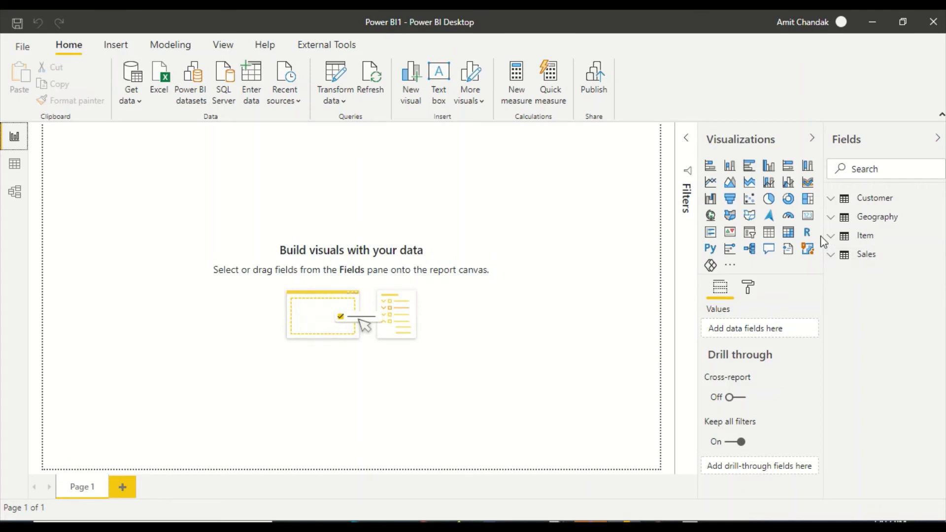
# Step: Add a clustered column chart and stretch it across most of the report page
pyautogui.click(769, 167)
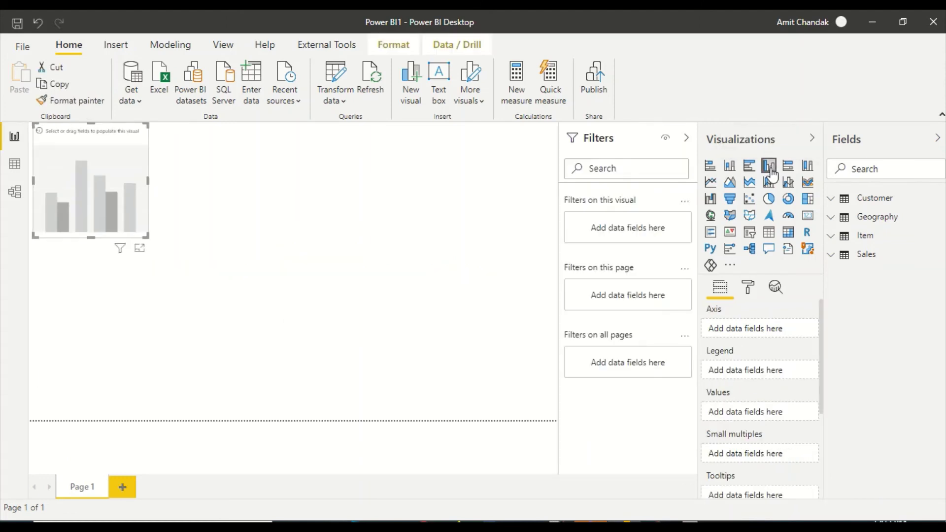
pyautogui.moveTo(150, 236); pyautogui.dragTo(558, 420)
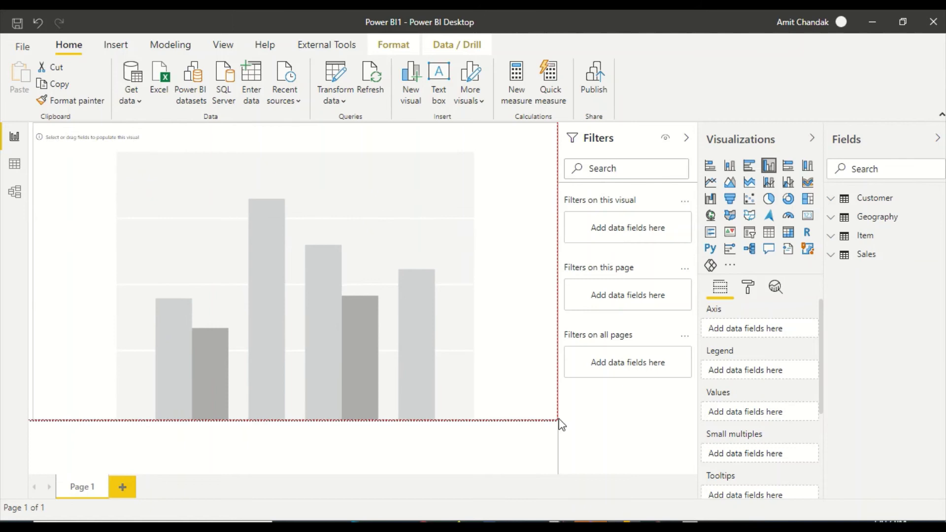
pyautogui.click(831, 199)
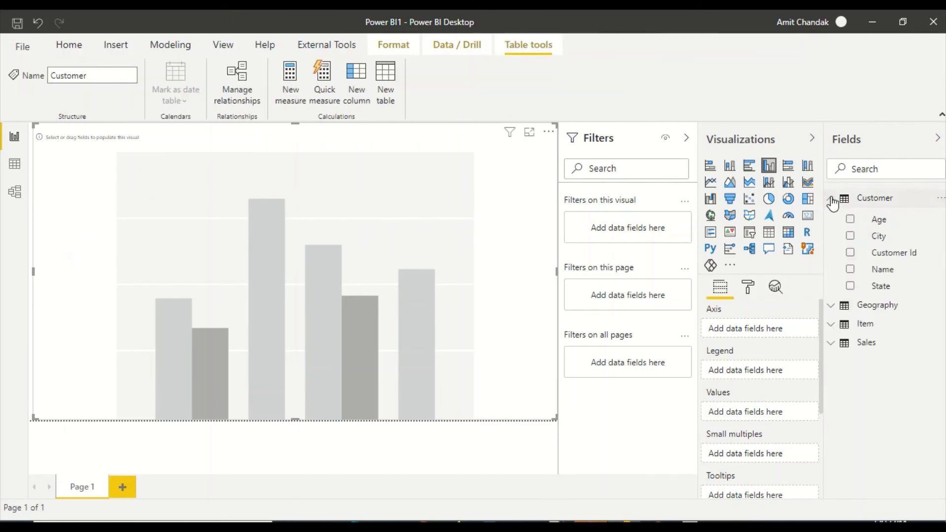
# Step: Plot Item Category on the axis and Sales Qty as values, summed
pyautogui.click(832, 200)
pyautogui.click(836, 236)
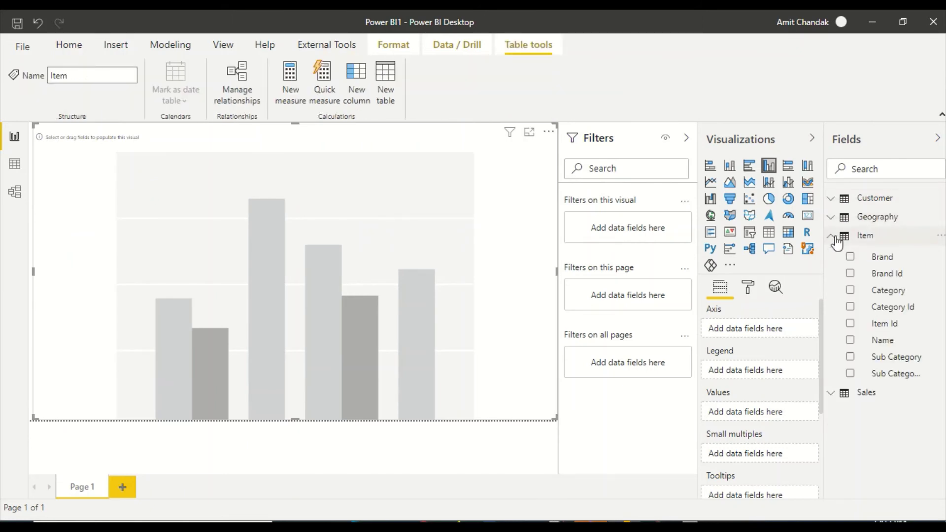
pyautogui.moveTo(887, 290); pyautogui.dragTo(249, 295)
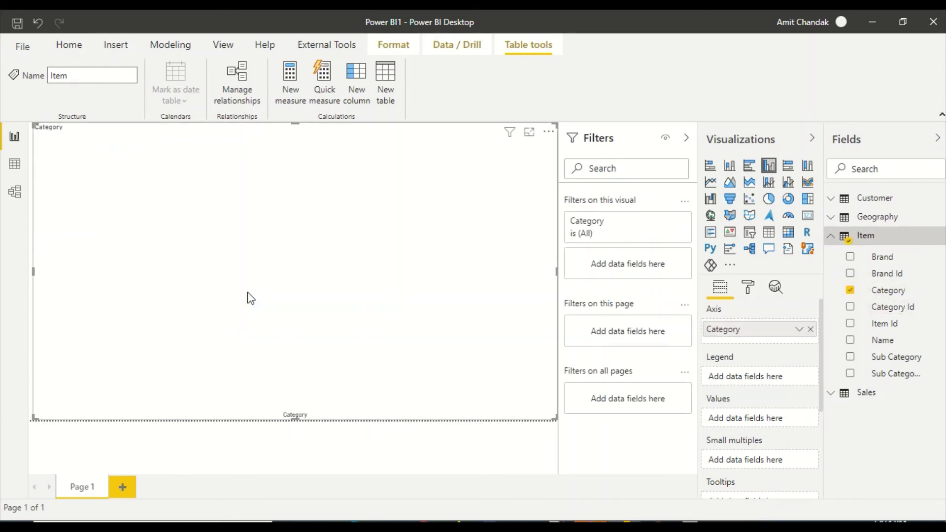
pyautogui.click(830, 393)
pyautogui.scroll(-2, 910, 434)
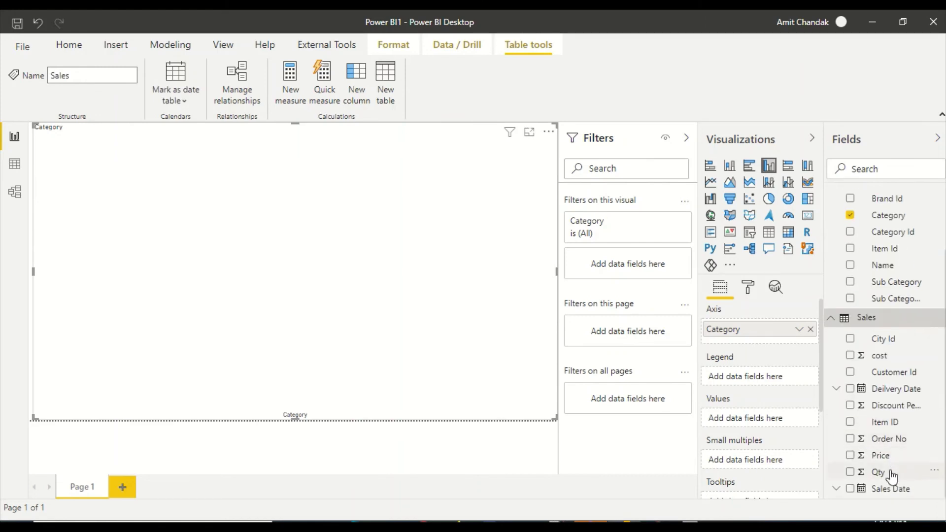
pyautogui.moveTo(890, 478); pyautogui.dragTo(767, 423)
pyautogui.click(799, 419)
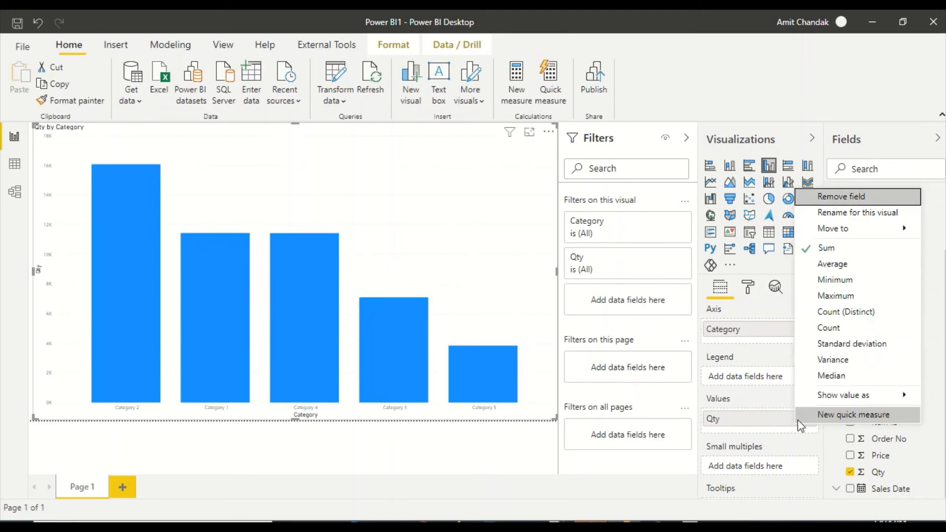
pyautogui.click(368, 182)
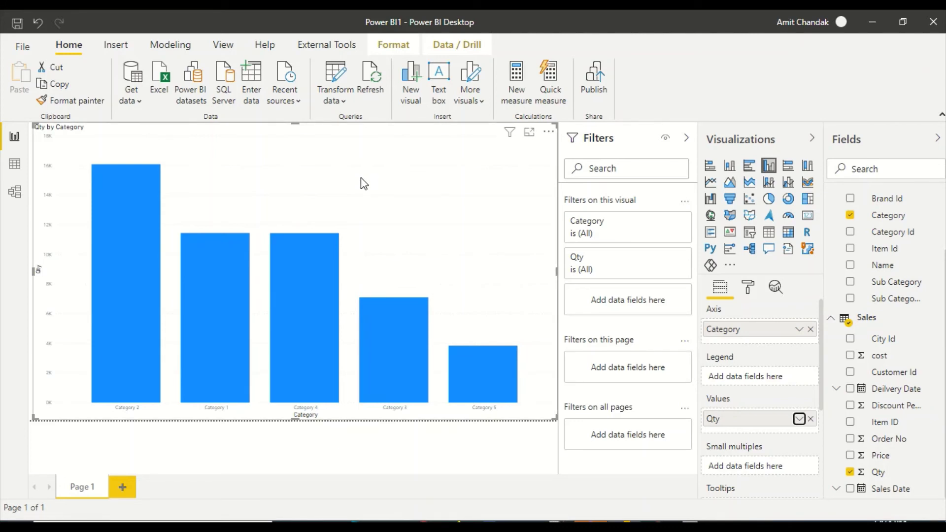
# Step: Open the empty Sheet 1 worksheet in Tableau, then return to Power BI Desktop
pyautogui.moveTo(690, 519)
pyautogui.click(744, 496)
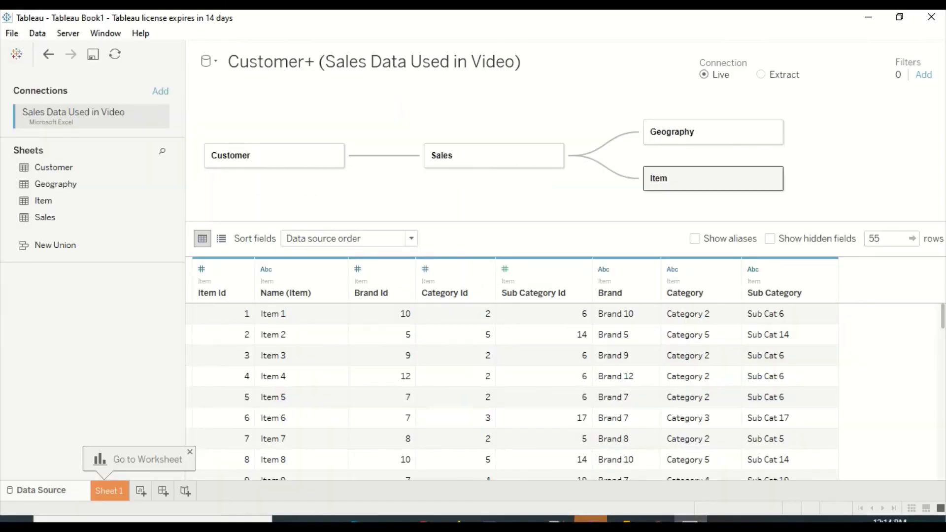
pyautogui.click(113, 492)
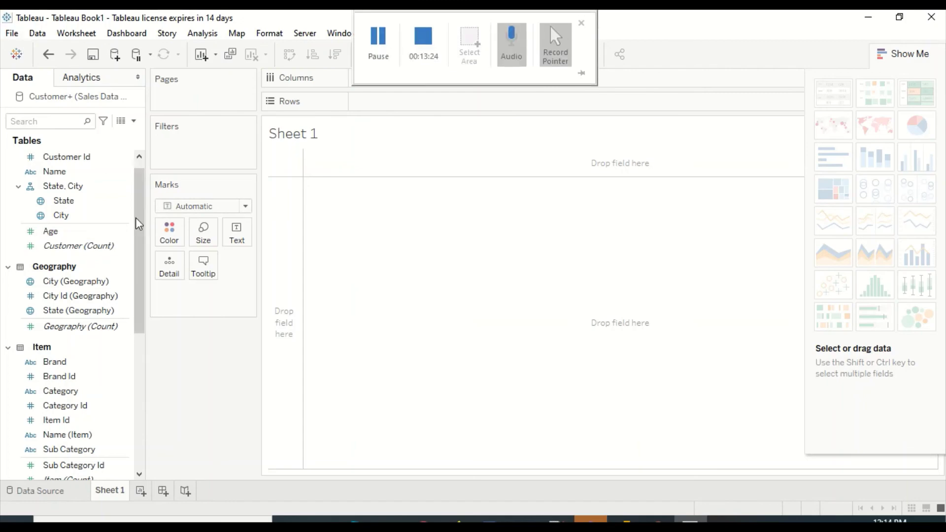
pyautogui.click(623, 519)
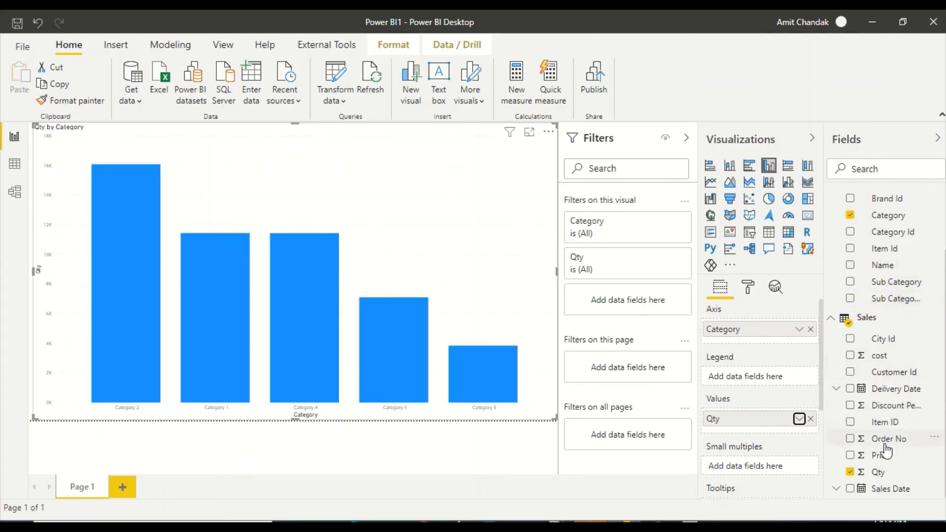
# Step: Select the Geography table's State field and review its summarization and data category options
pyautogui.scroll(2, 885, 255)
pyautogui.scroll(1, 882, 246)
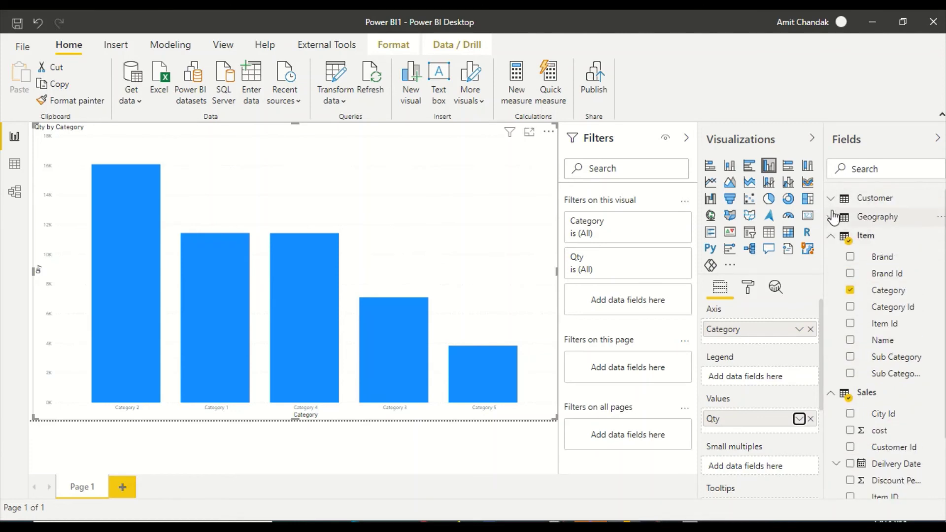
pyautogui.click(852, 216)
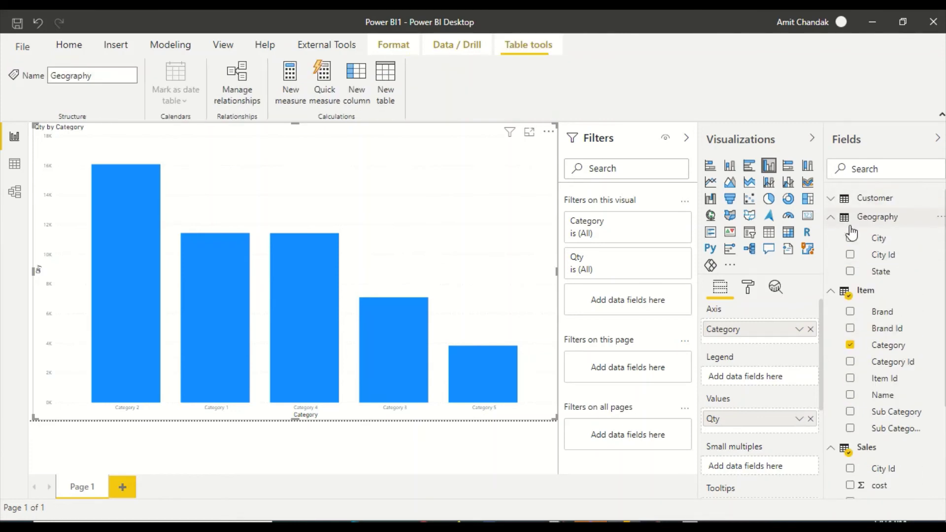
pyautogui.click(891, 271)
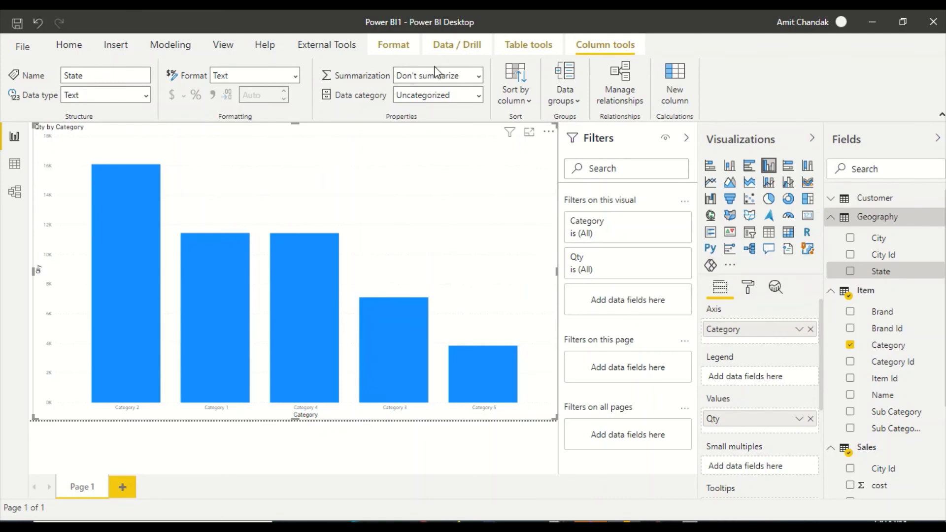
pyautogui.click(477, 75)
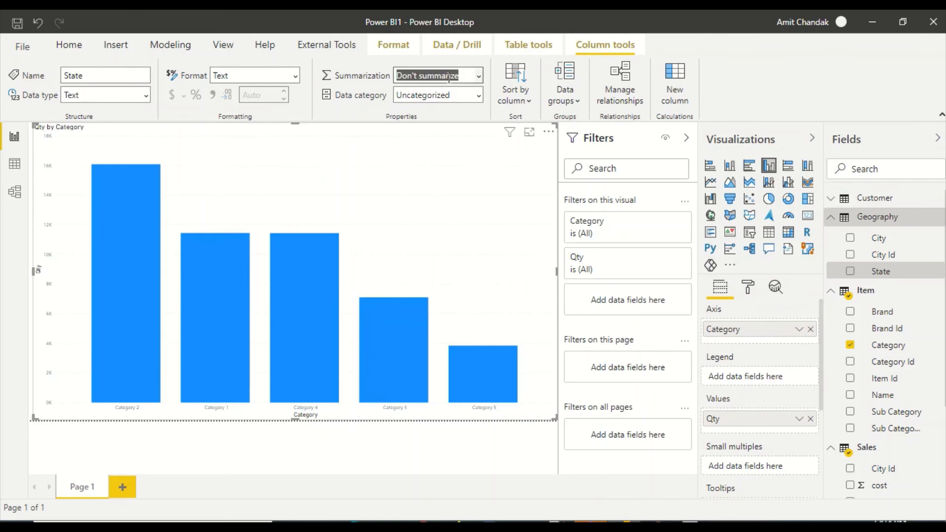
pyautogui.click(373, 102)
pyautogui.click(478, 95)
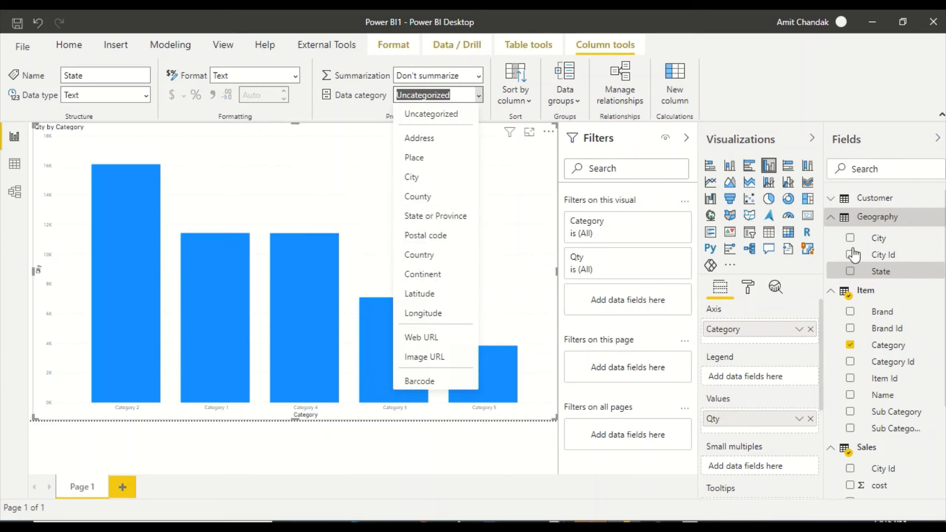
# Step: Categorize Geography's City column as City and its State column as State or Province
pyautogui.click(884, 241)
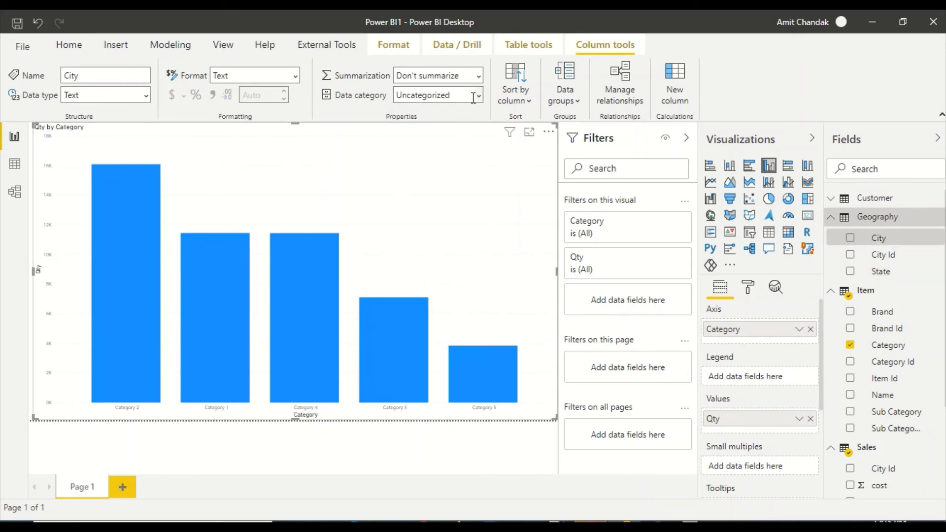
pyautogui.click(474, 96)
pyautogui.click(436, 185)
pyautogui.click(890, 272)
pyautogui.click(477, 95)
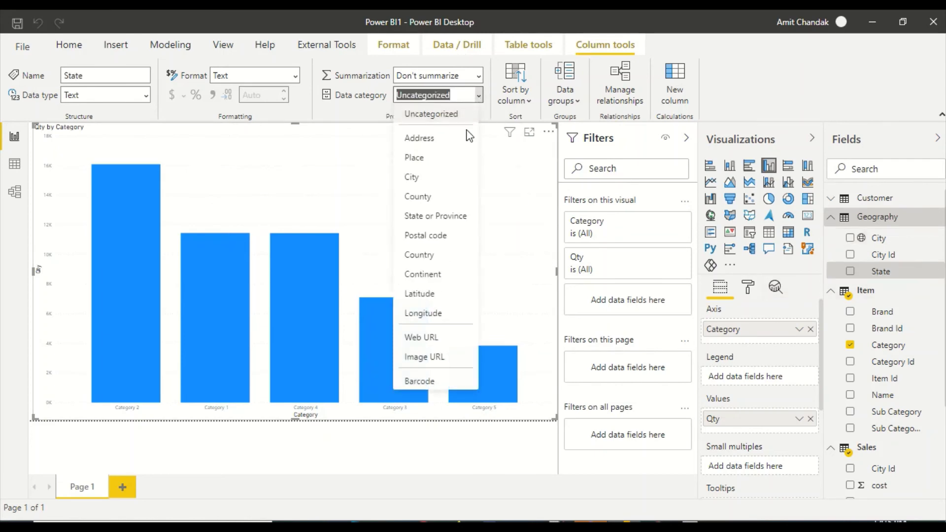
pyautogui.click(434, 216)
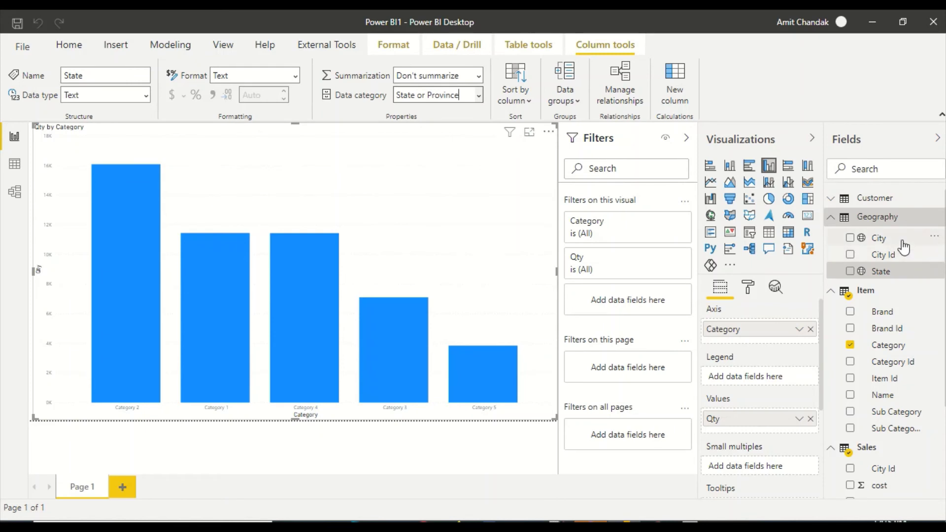
# Step: Inspect the Customer table's City, Customer Id, Customer Name and Customer State columns
pyautogui.click(875, 199)
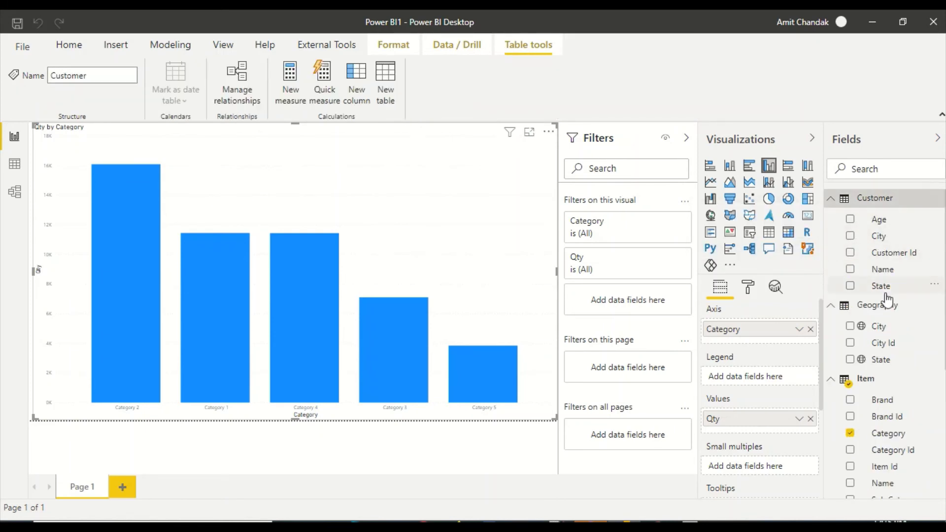
pyautogui.click(888, 238)
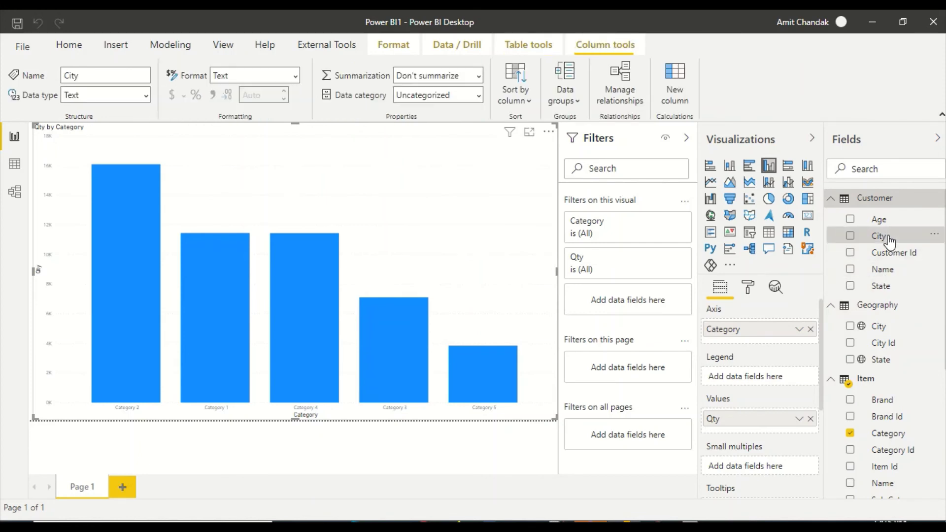
pyautogui.click(887, 255)
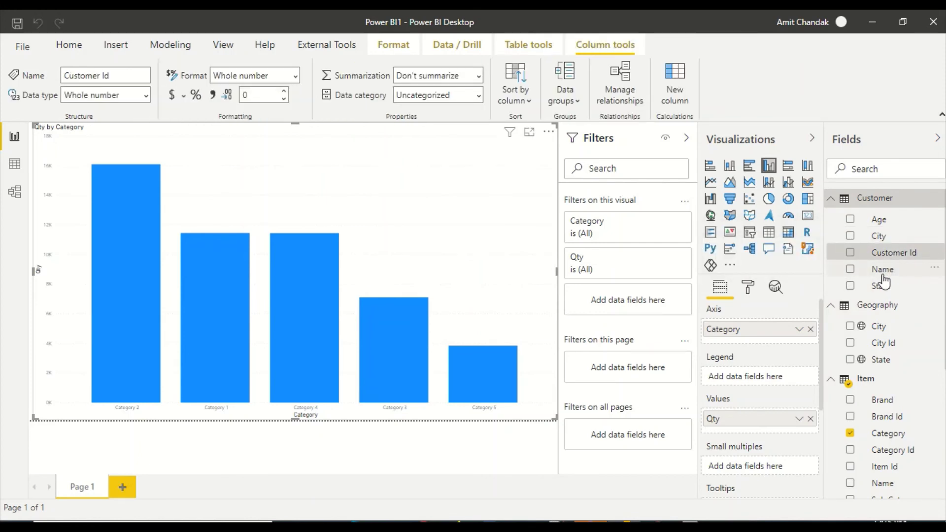
pyautogui.click(882, 270)
pyautogui.click(882, 286)
pyautogui.scroll(-4, 894, 345)
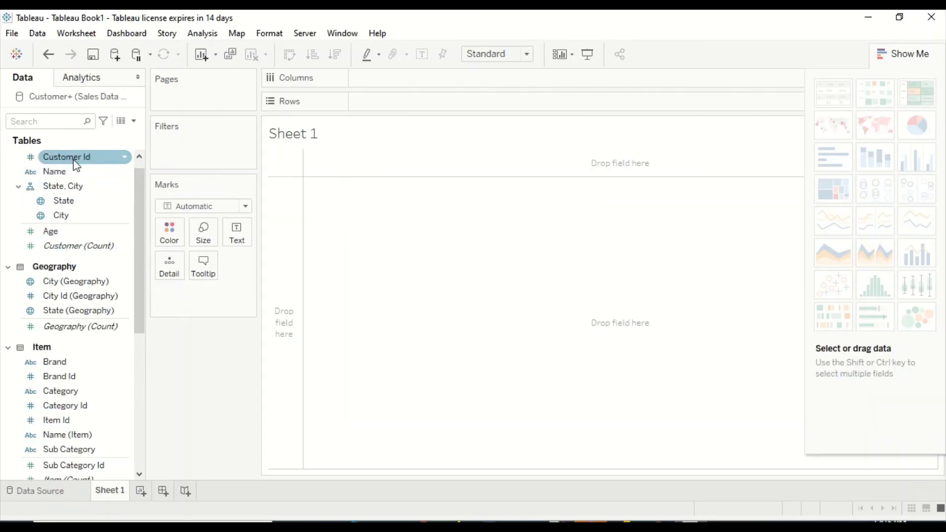
pyautogui.scroll(-5, 72, 232)
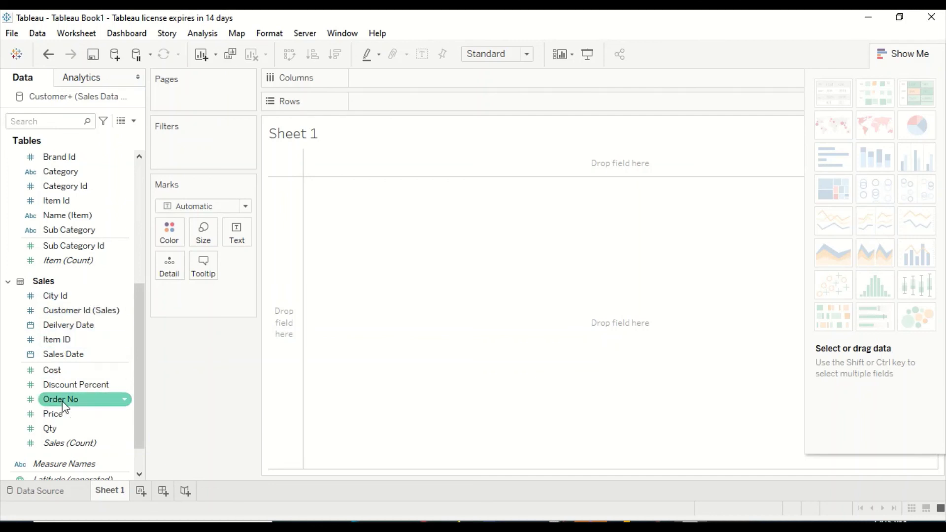
pyautogui.scroll(4, 72, 416)
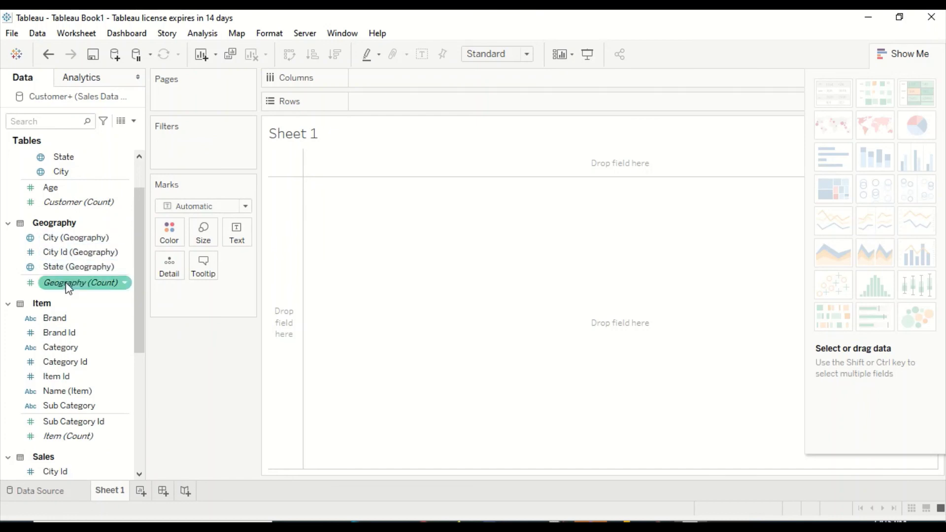
pyautogui.scroll(-2, 64, 276)
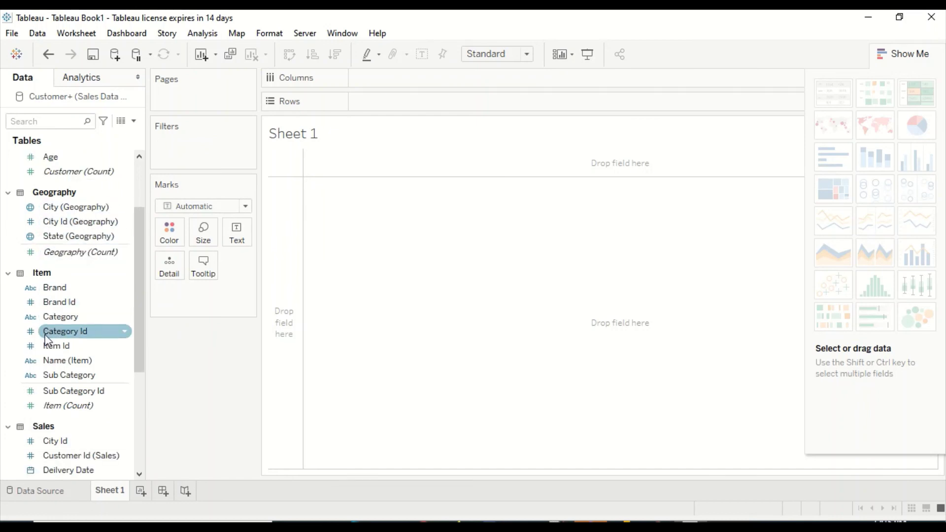
pyautogui.scroll(-5, 47, 336)
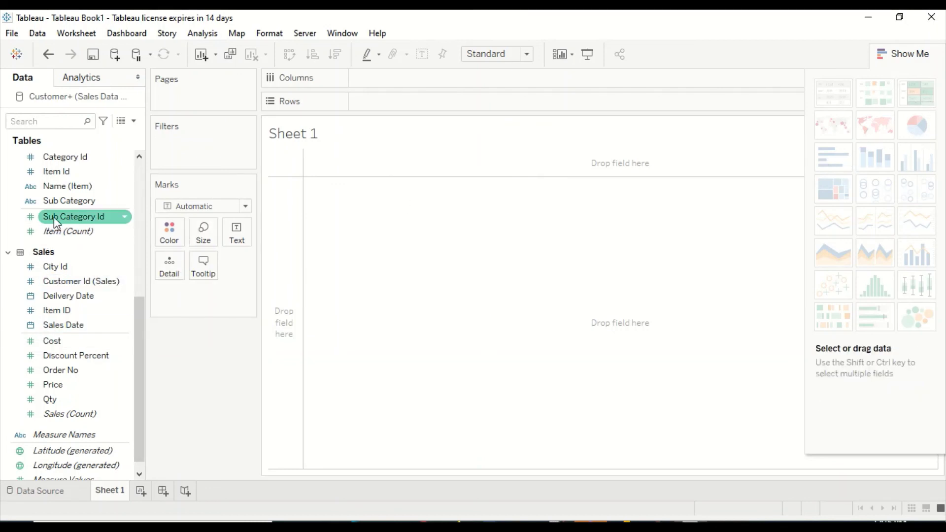
pyautogui.scroll(3, 113, 222)
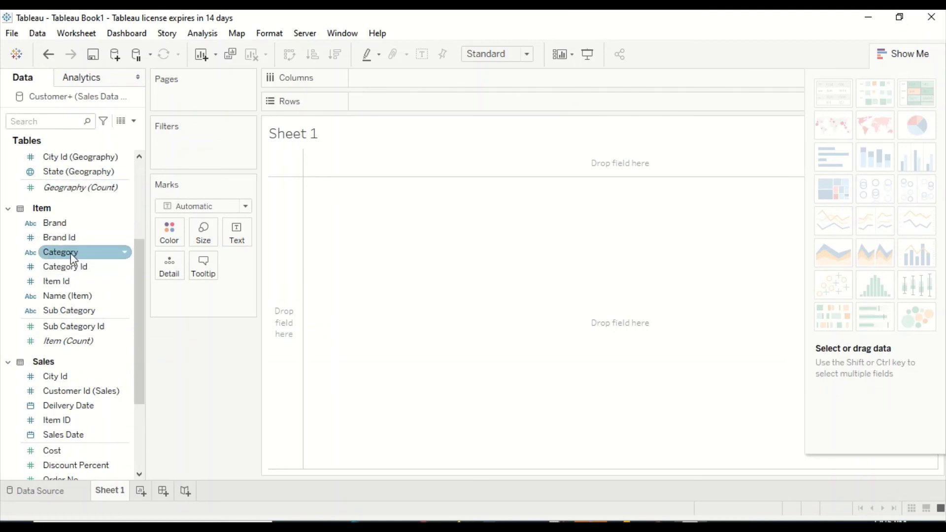
# Step: Put Category on Rows and add total Qty beside each category
pyautogui.moveTo(70, 253); pyautogui.dragTo(483, 287)
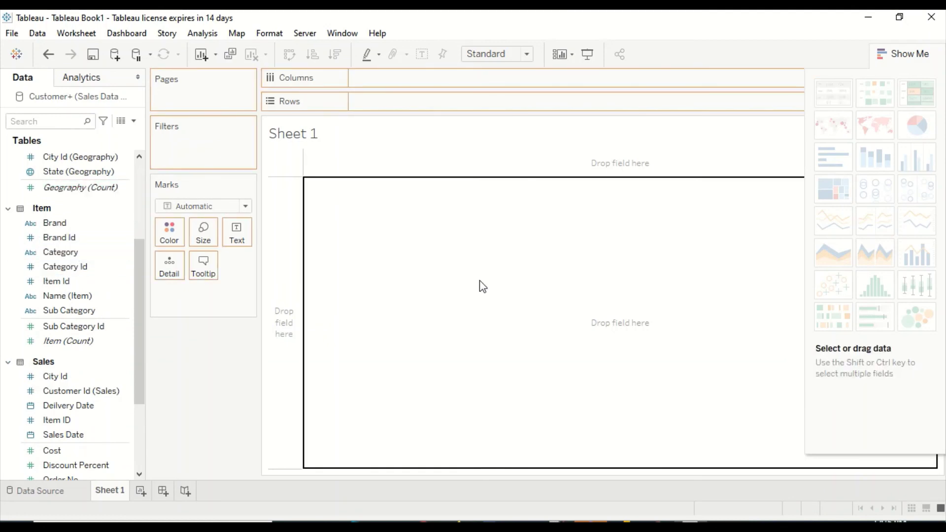
pyautogui.doubleClick(58, 252)
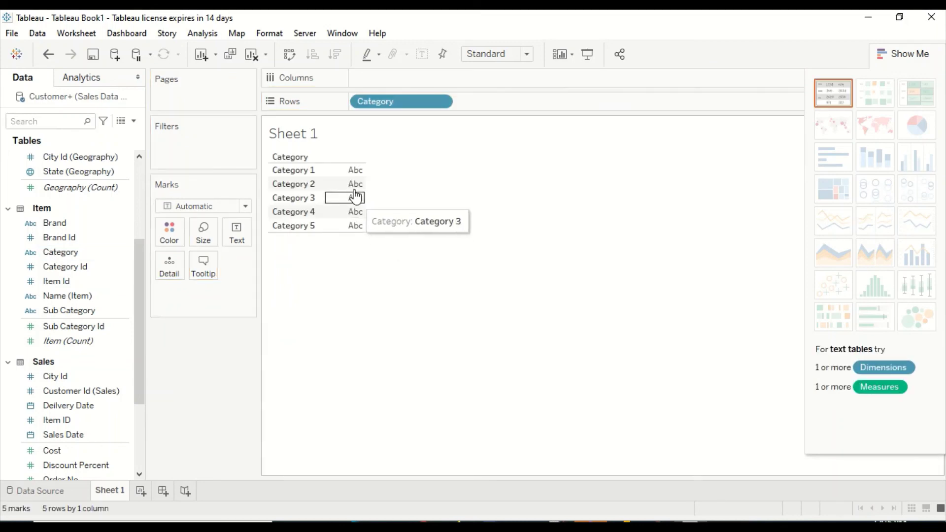
pyautogui.click(93, 326)
pyautogui.scroll(-3, 94, 326)
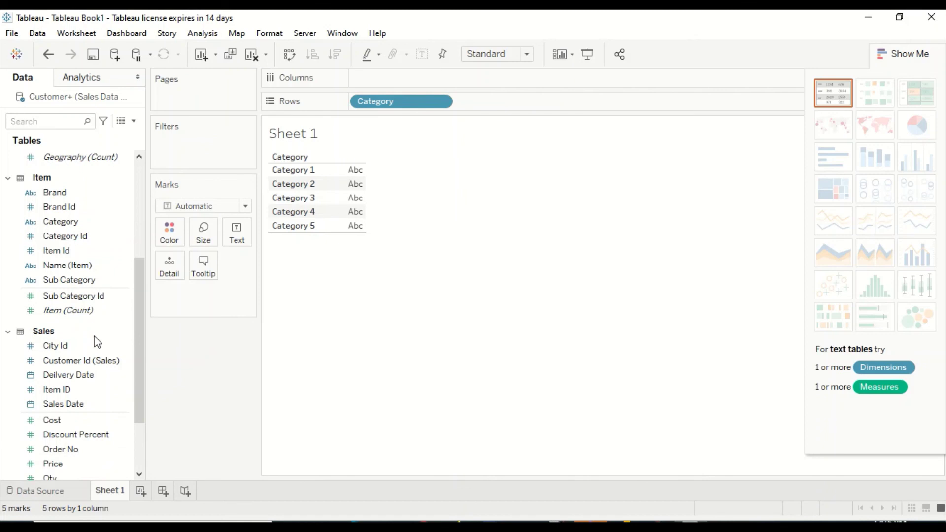
pyautogui.click(63, 401)
pyautogui.moveTo(63, 403); pyautogui.dragTo(453, 218)
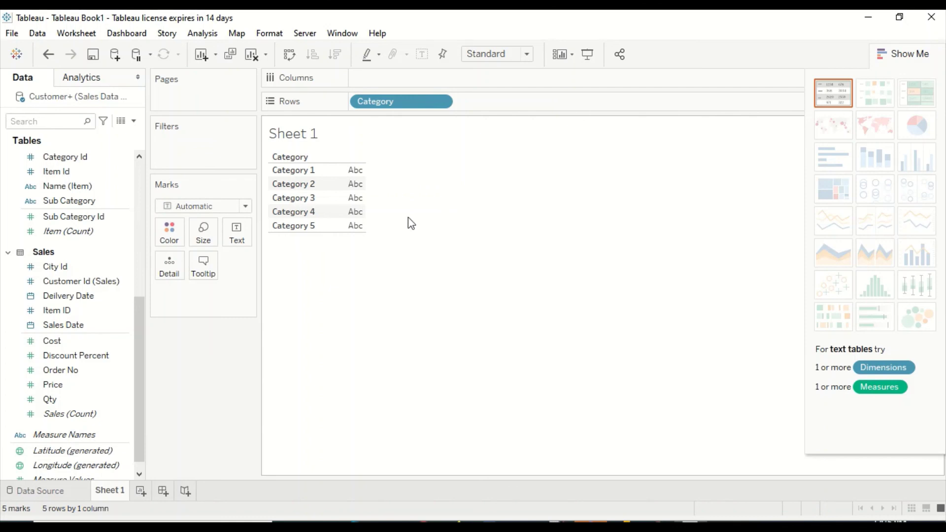
pyautogui.moveTo(72, 385); pyautogui.dragTo(341, 198)
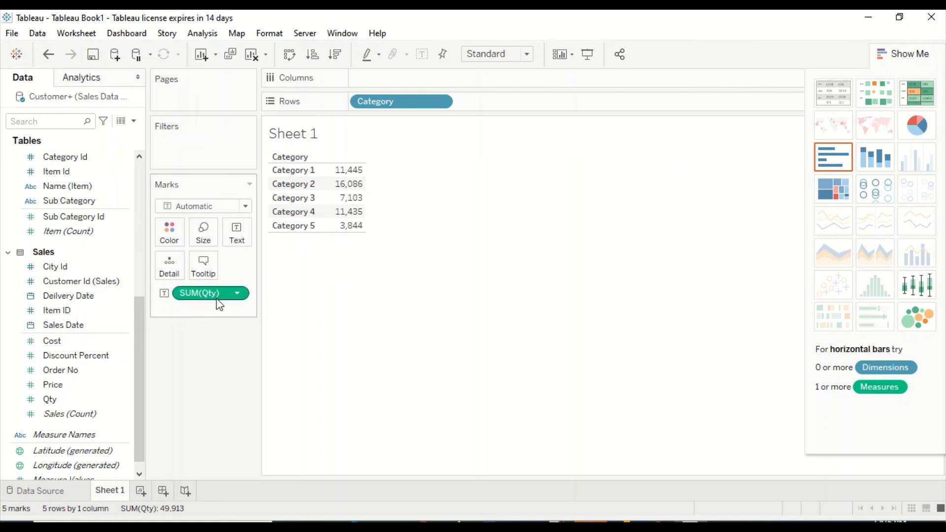
# Step: Display the Qty by Category view as horizontal bars, after briefly trying stacked bars
pyautogui.click(840, 164)
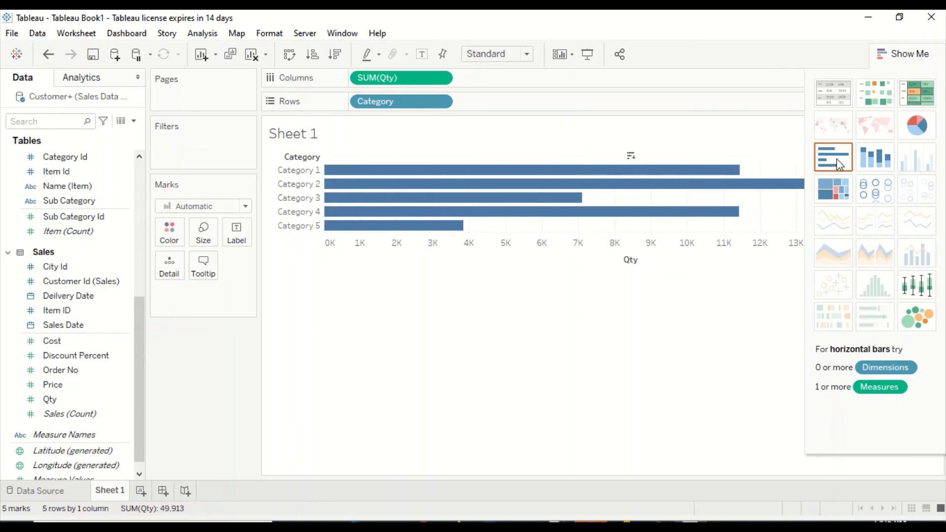
pyautogui.click(875, 157)
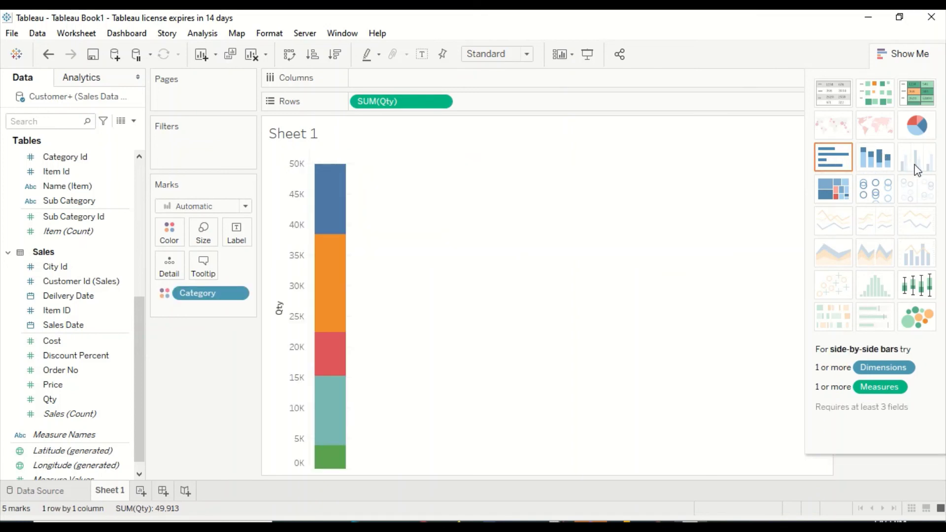
pyautogui.click(842, 163)
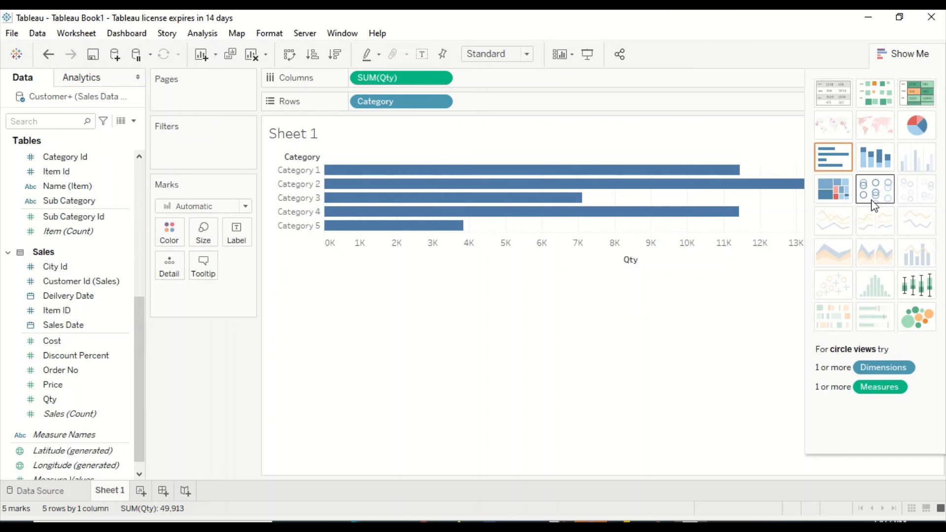
# Step: Sort the bars descending by Qty, after briefly trying ascending
pyautogui.click(332, 58)
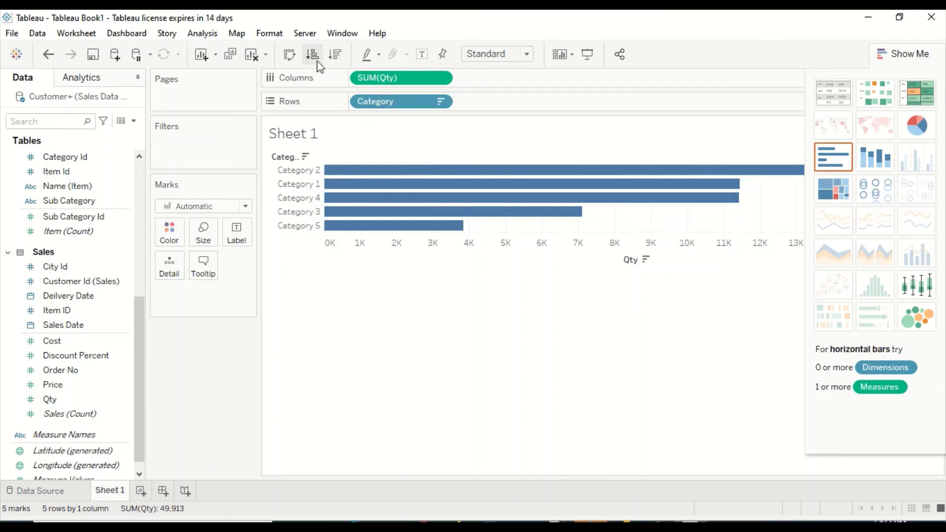
pyautogui.click(313, 58)
pyautogui.click(343, 58)
# Step: Look through the SUM(Qty) pill menu and Show/Hide Cards menu without changing anything
pyautogui.click(443, 81)
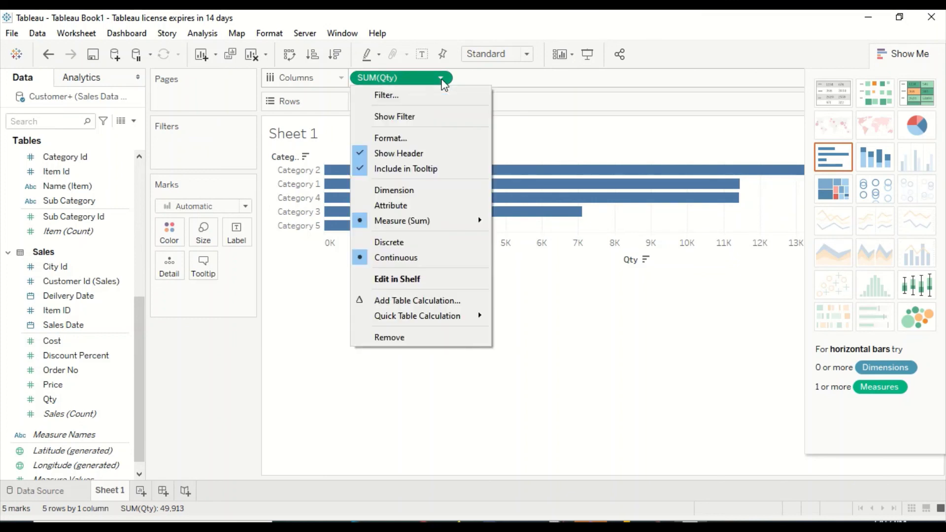
pyautogui.click(613, 128)
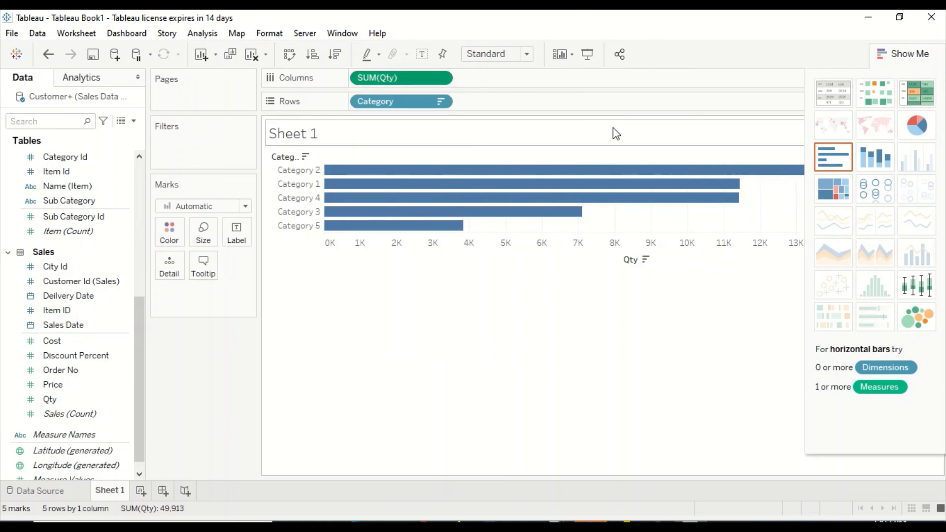
pyautogui.click(571, 55)
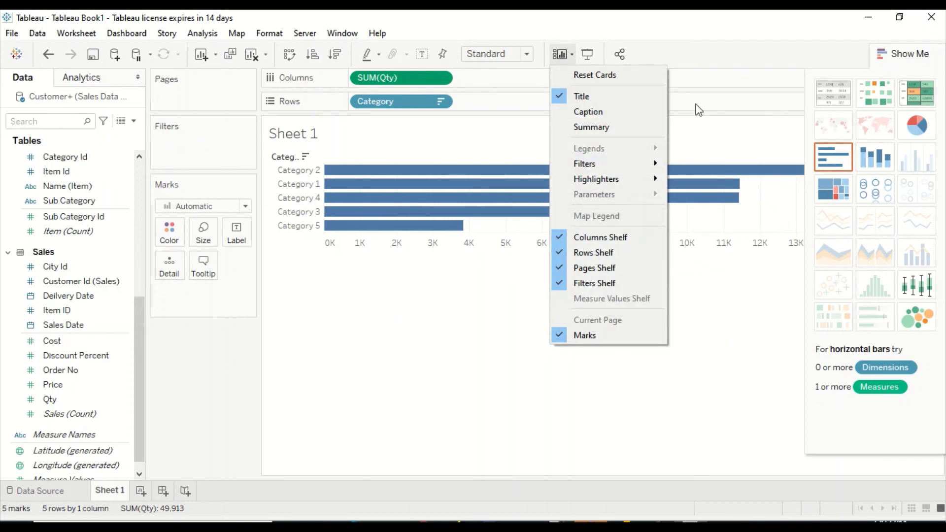
pyautogui.click(722, 143)
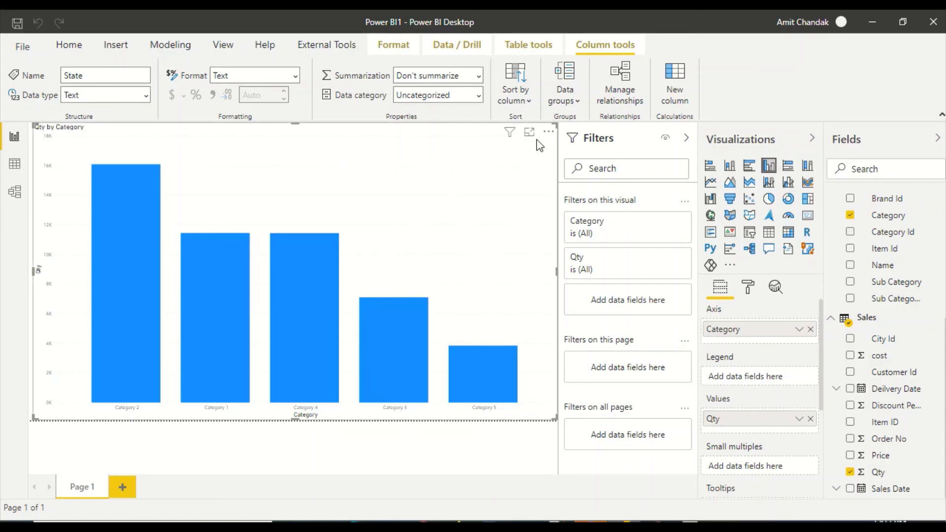
pyautogui.click(548, 132)
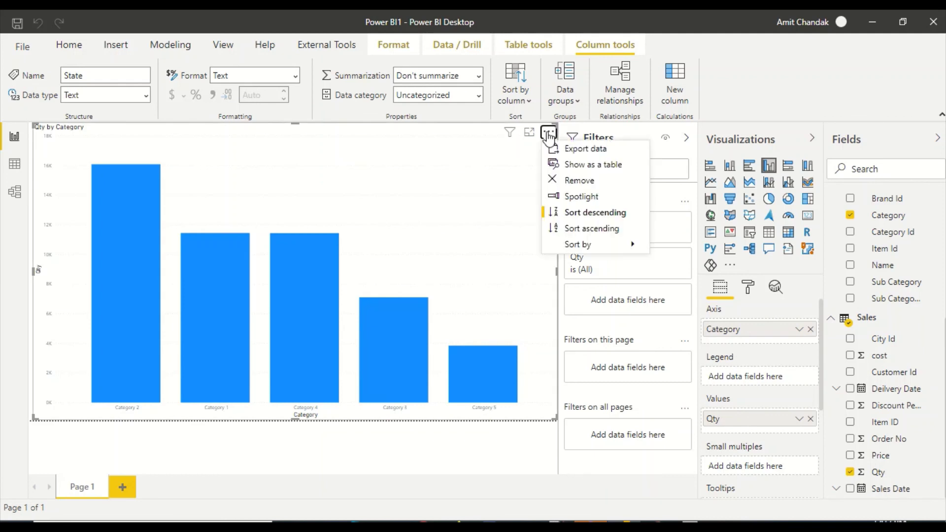
pyautogui.click(571, 231)
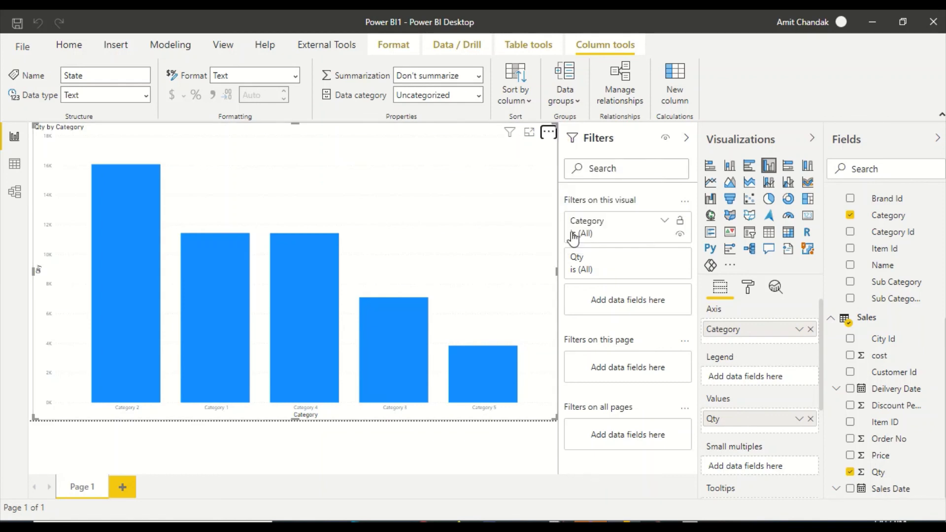
pyautogui.click(548, 132)
pyautogui.click(576, 211)
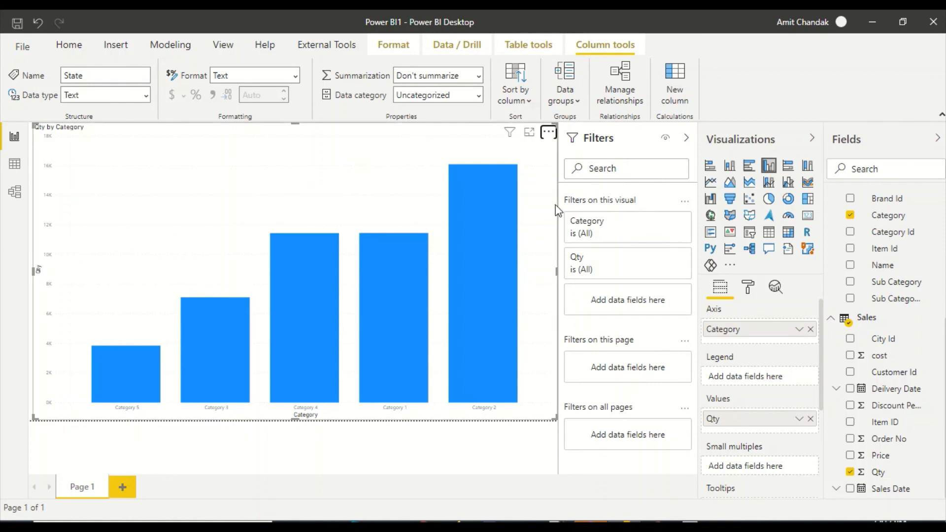